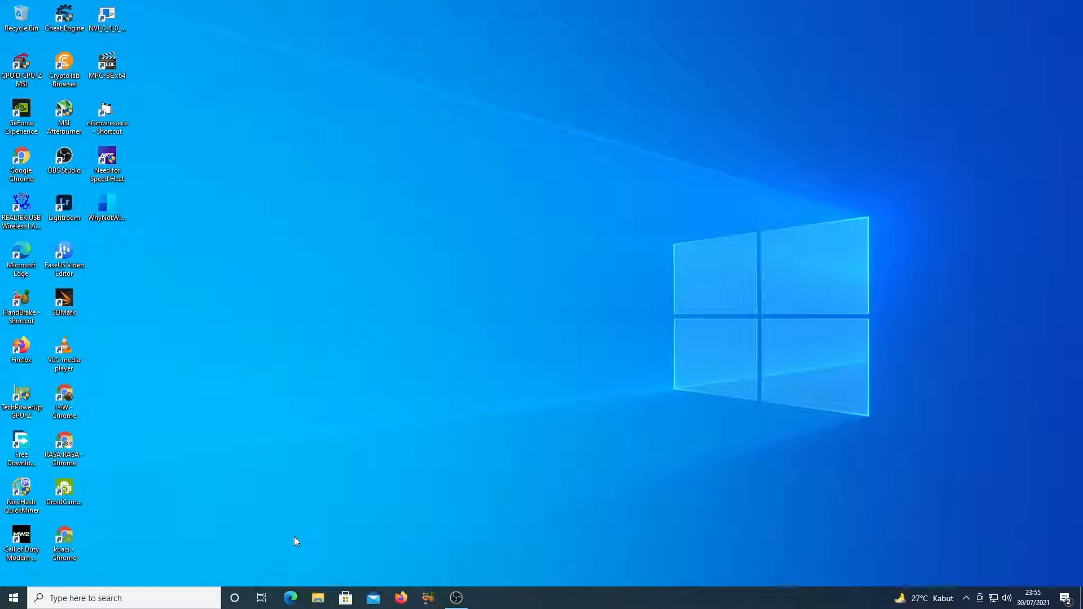
Browse to the Windows 7 SP1 Ultimate folder under SOFTWARE\Windows on New Volume (E:), then return to the Windows folder and minimise File Explorer.
{"action": "left_click", "coordinate": [316, 599]}
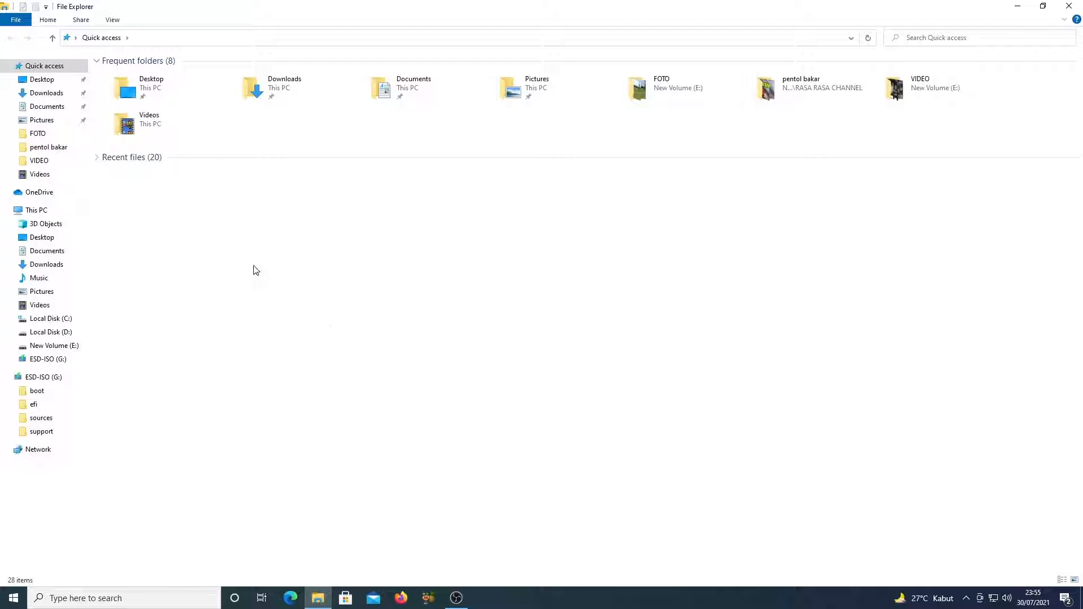
{"action": "left_click", "coordinate": [54, 347]}
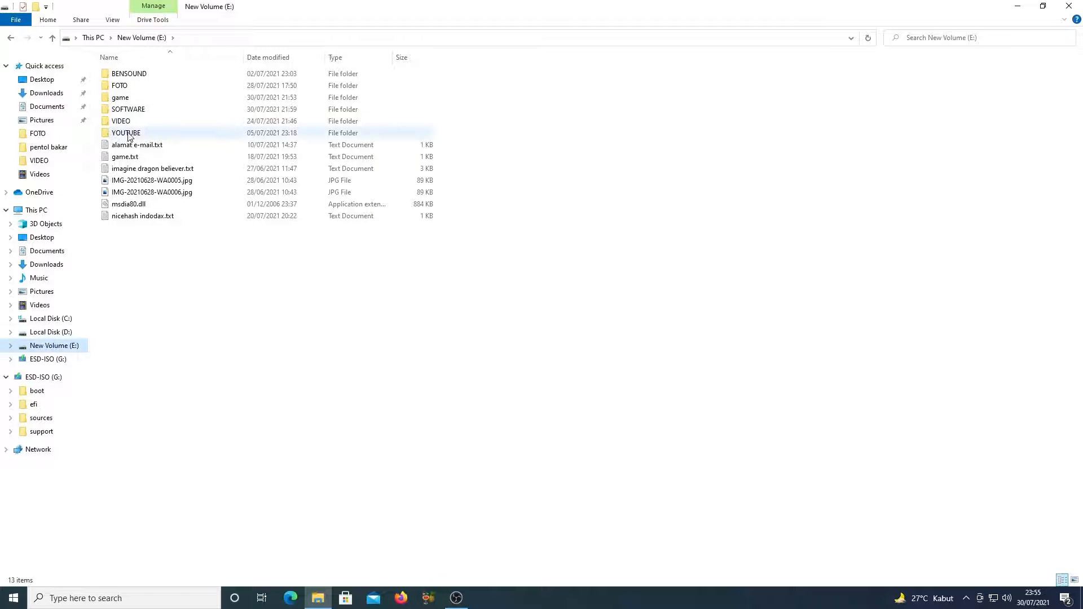
{"action": "double_click", "coordinate": [127, 110]}
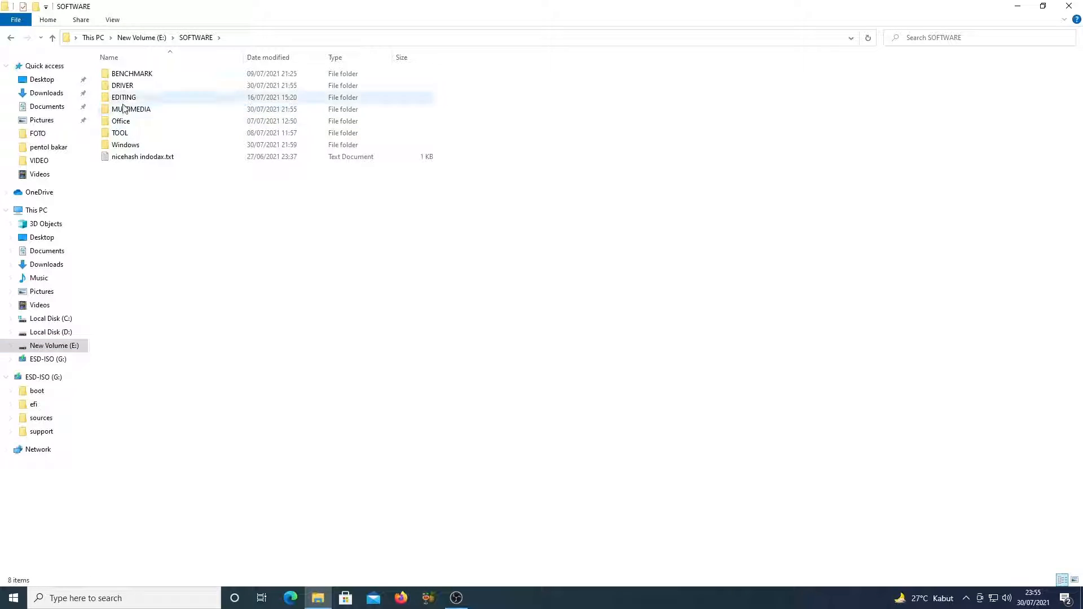
{"action": "double_click", "coordinate": [127, 145]}
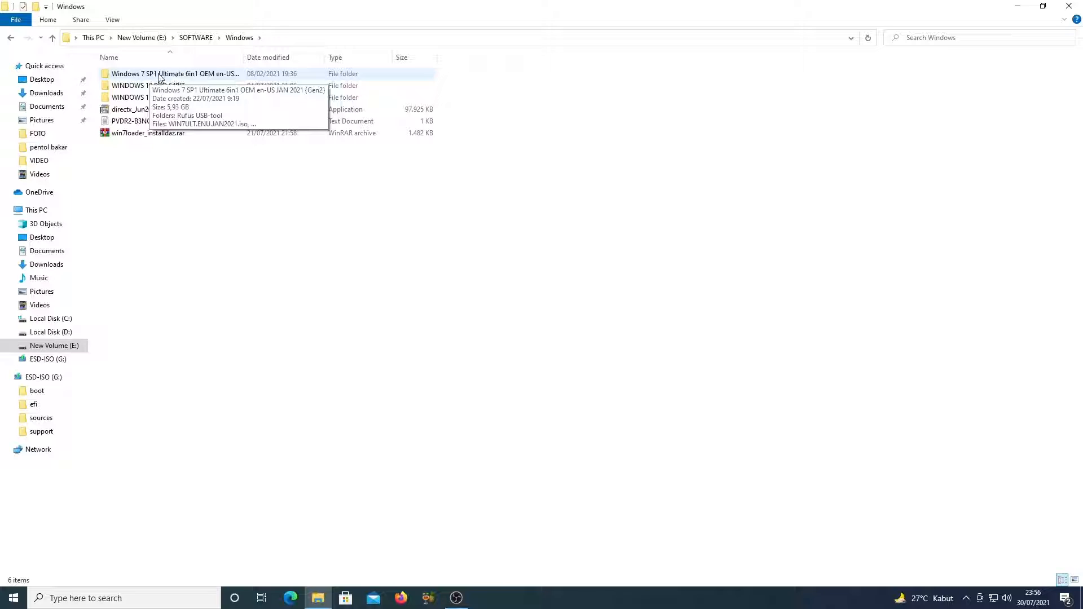
{"action": "double_click", "coordinate": [160, 75]}
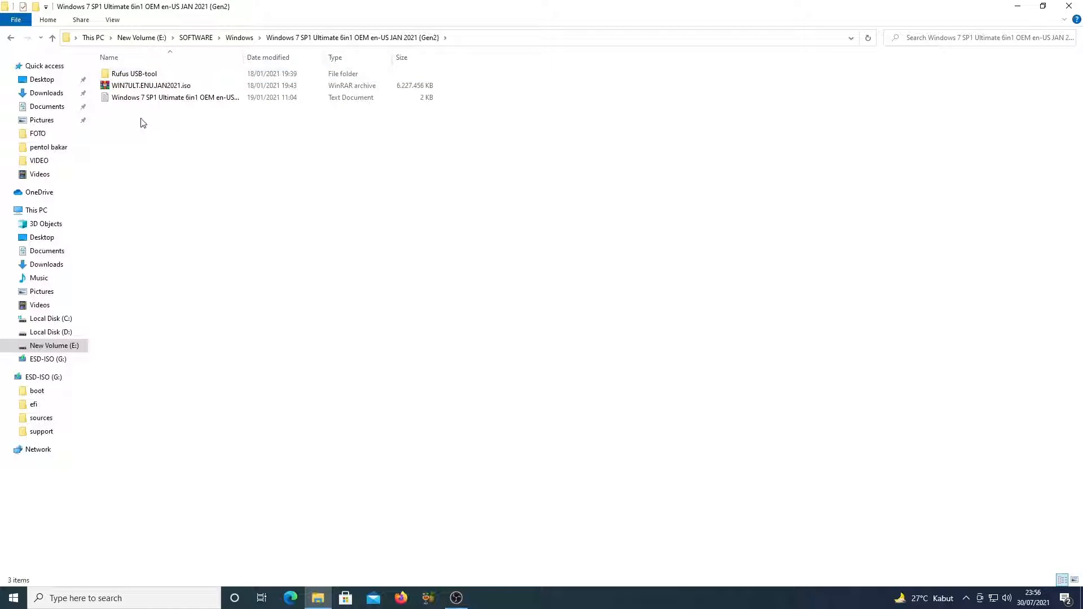
{"action": "left_click", "coordinate": [135, 77]}
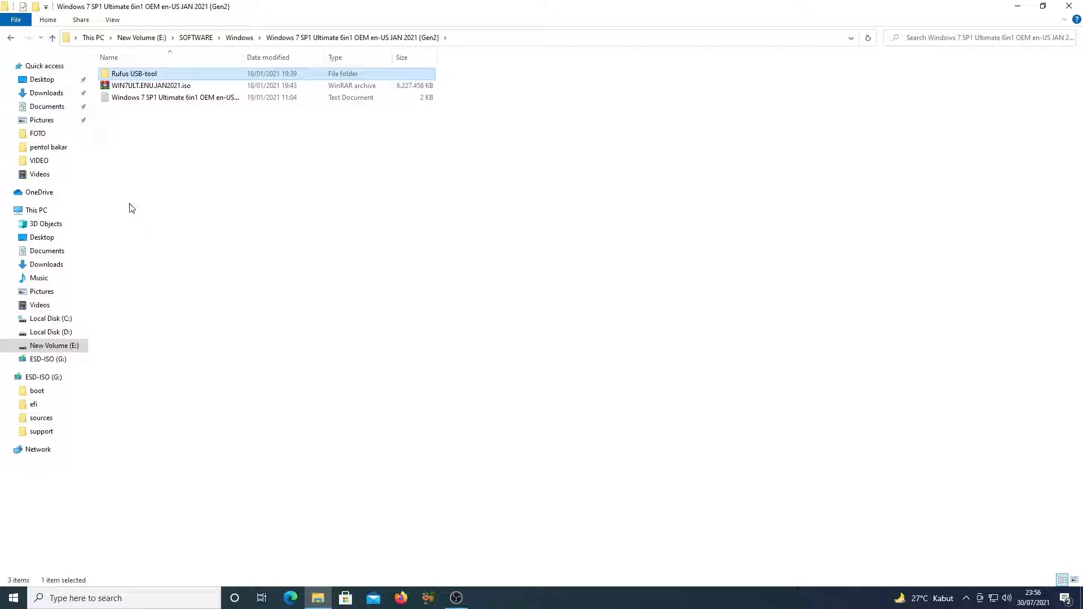
{"action": "left_click", "coordinate": [11, 38]}
{"action": "left_click", "coordinate": [1015, 7]}
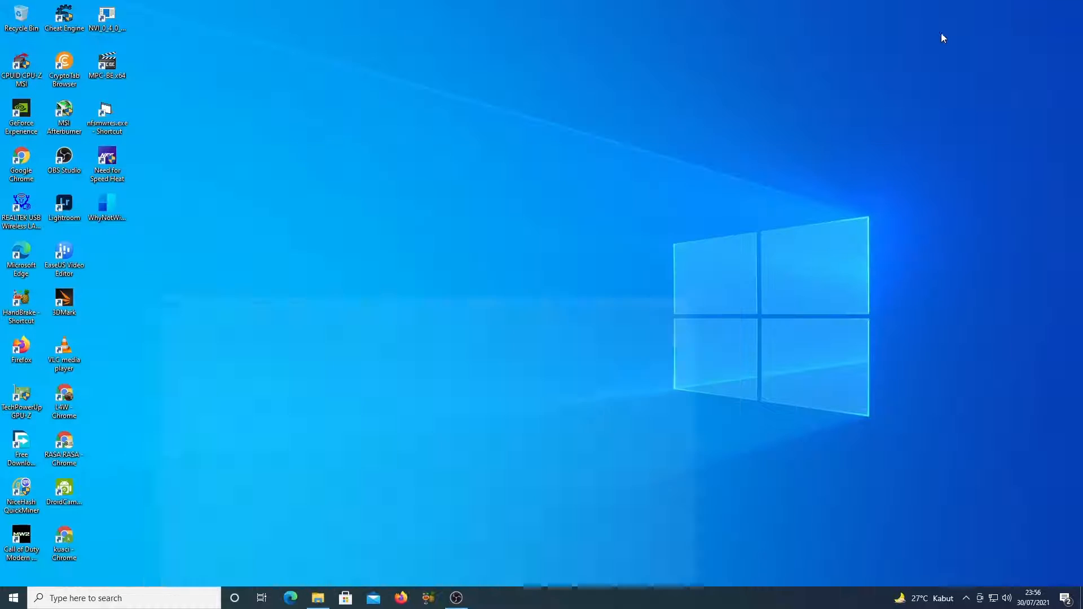
{"action": "right_click", "coordinate": [379, 180]}
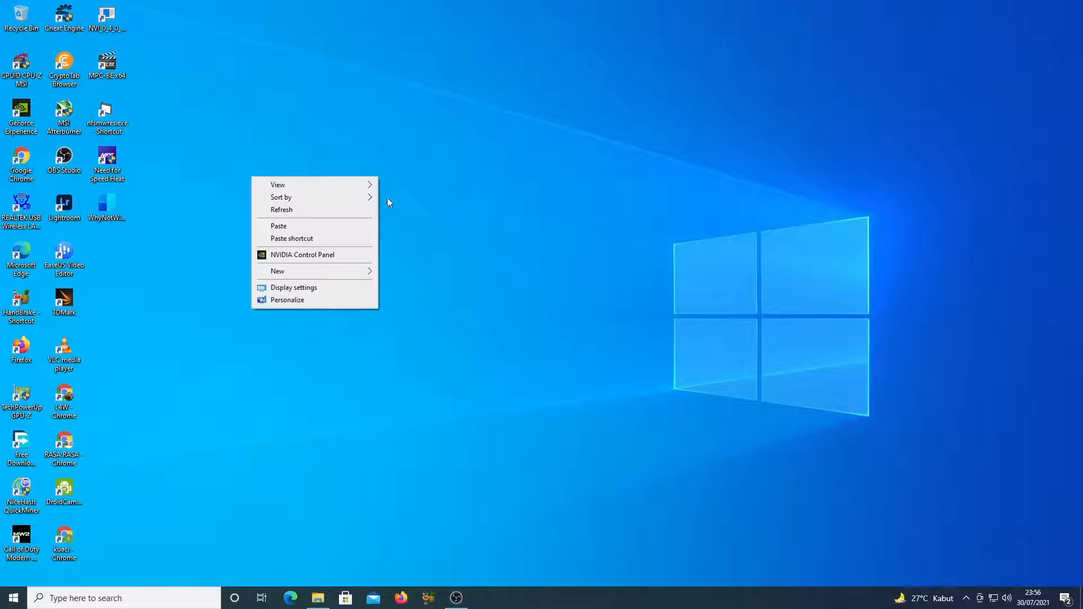
{"action": "left_click", "coordinate": [350, 212]}
{"action": "right_click", "coordinate": [350, 212]}
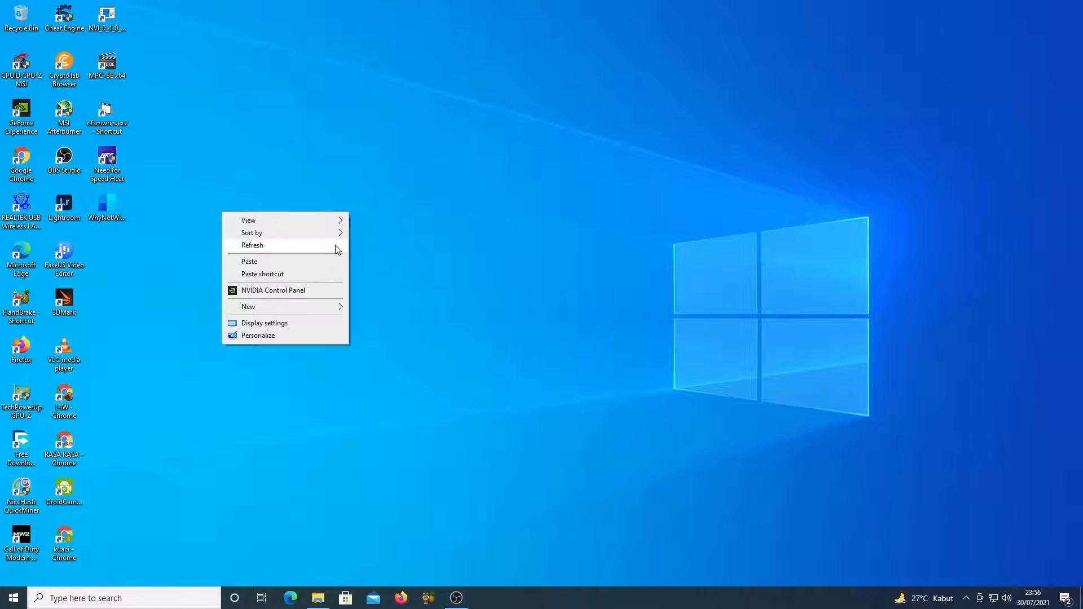
{"action": "left_click", "coordinate": [336, 247]}
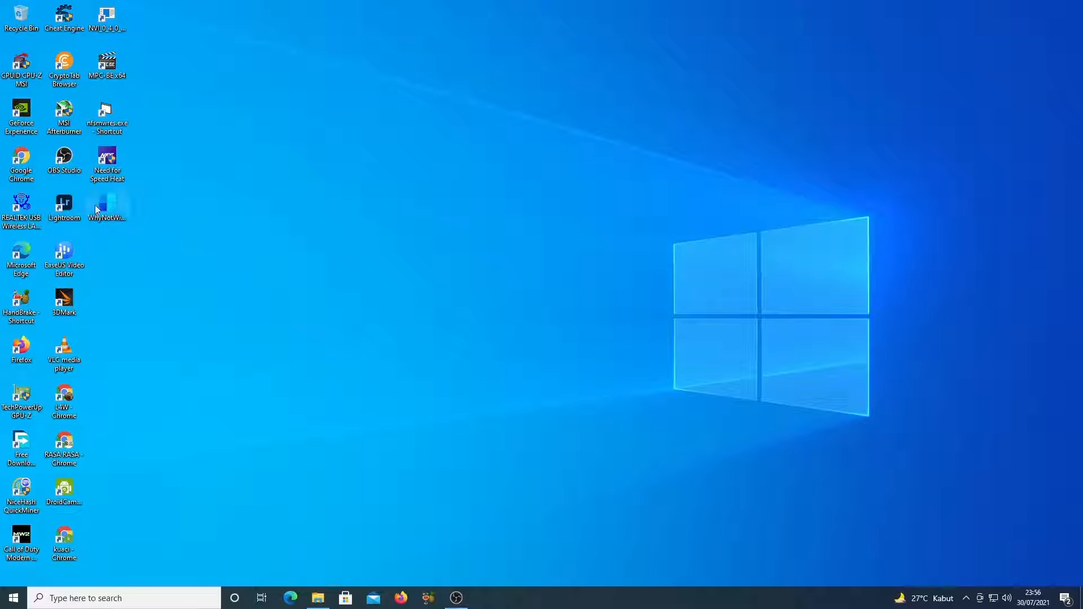
Run the WhyNotWin11 compatibility check from the desktop, review its results, and close it.
{"action": "mouse_move", "coordinate": [106, 211]}
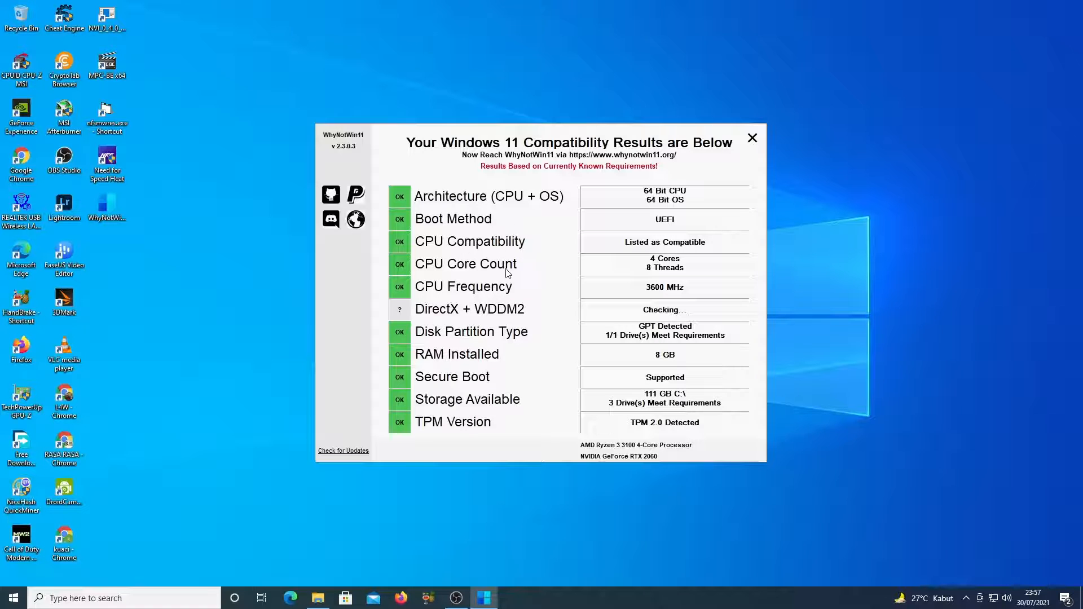
{"action": "right_click", "coordinate": [461, 45]}
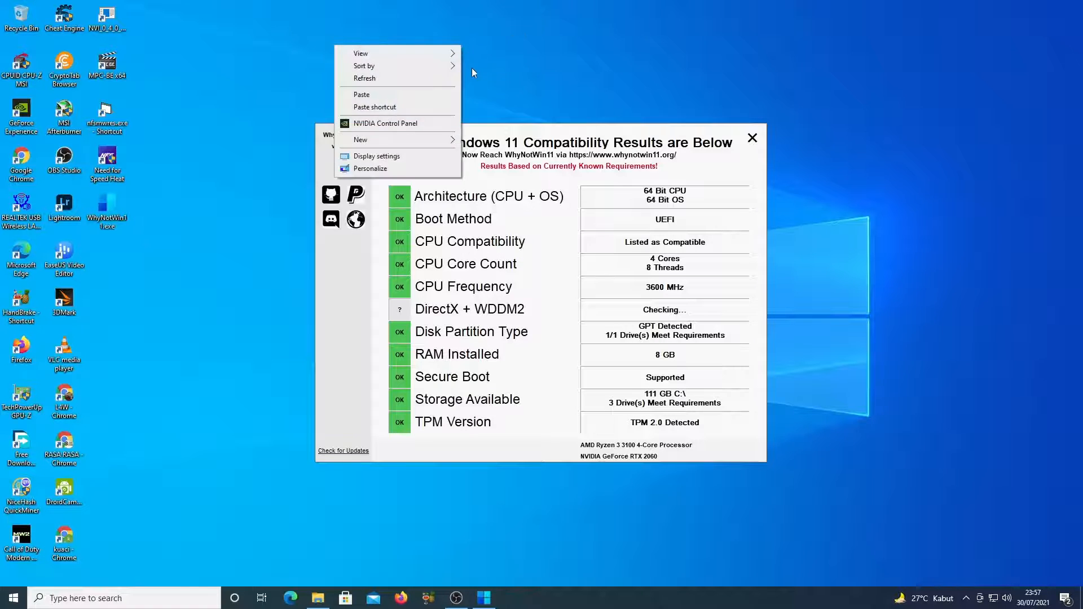
{"action": "left_click", "coordinate": [438, 79]}
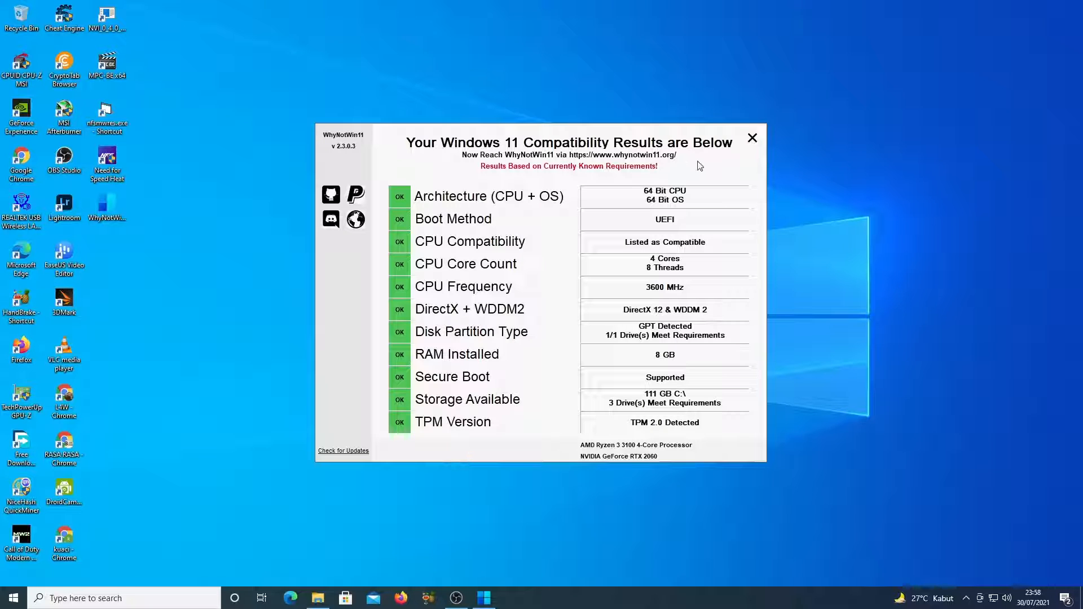
{"action": "left_click", "coordinate": [752, 138]}
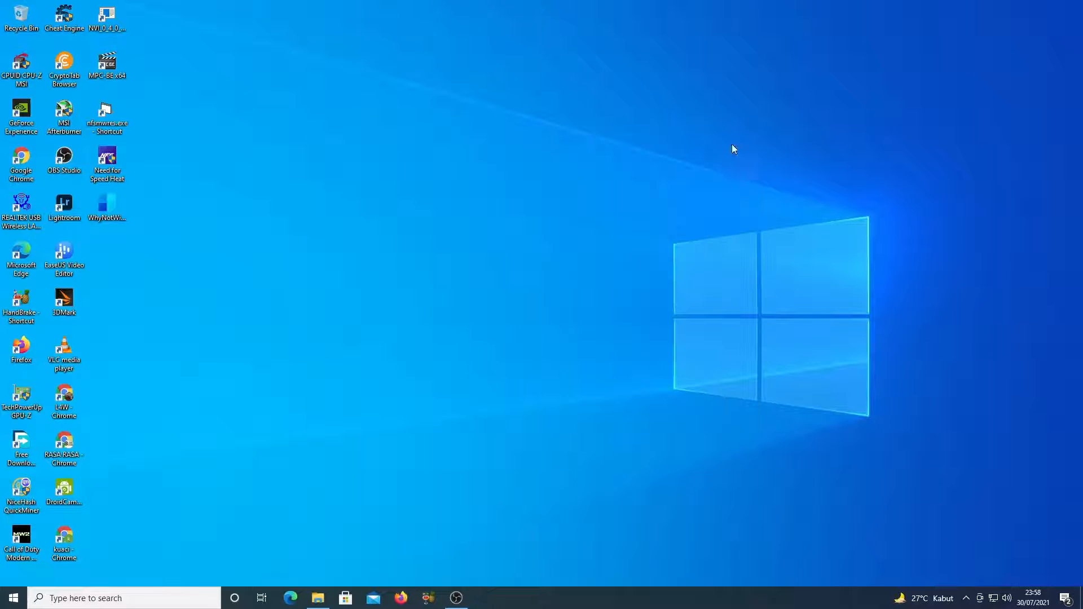
Restore File Explorer and open the Rufus USB-tool folder inside the Windows 7 SP1 Ultimate folder.
{"action": "left_click", "coordinate": [318, 598]}
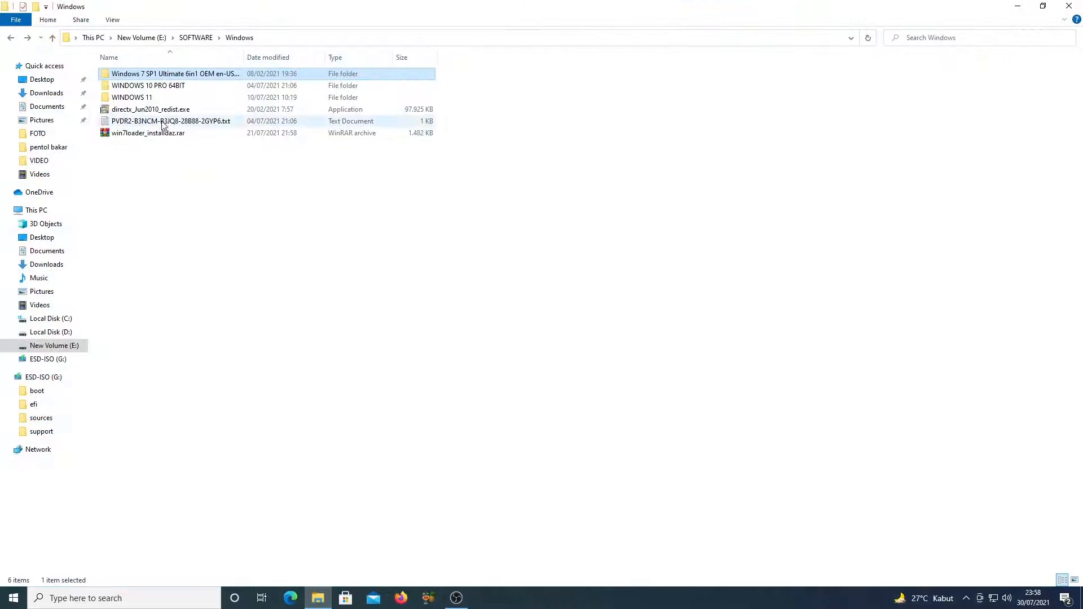
{"action": "double_click", "coordinate": [167, 78]}
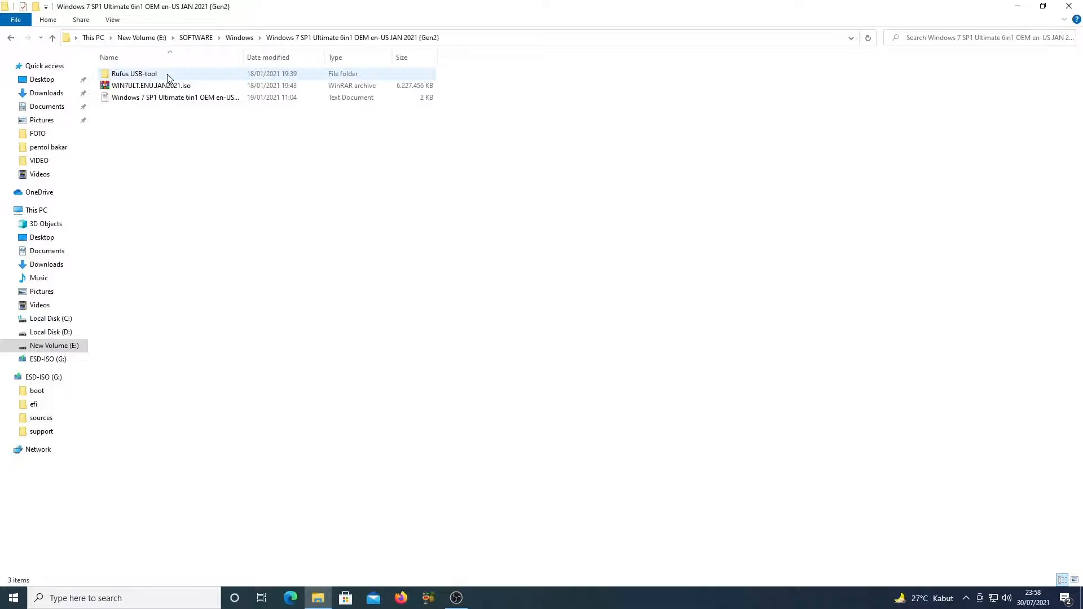
{"action": "double_click", "coordinate": [153, 78]}
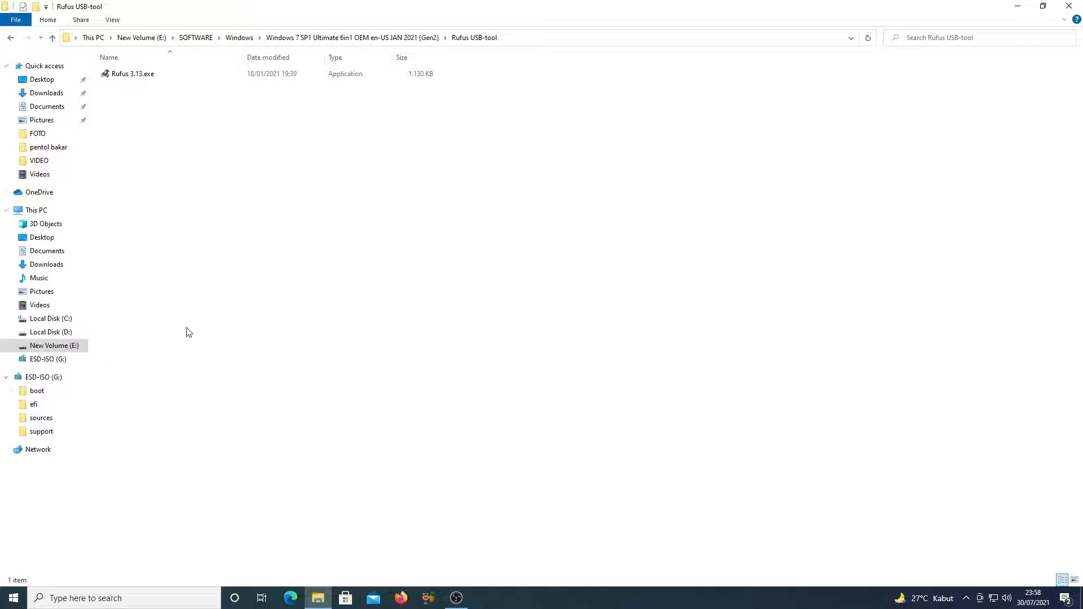
Inspect the properties of the ESD-ISO (G:) USB drive, including the Kingston DataTraveler G3 hardware entry, and close them.
{"action": "left_click", "coordinate": [44, 377]}
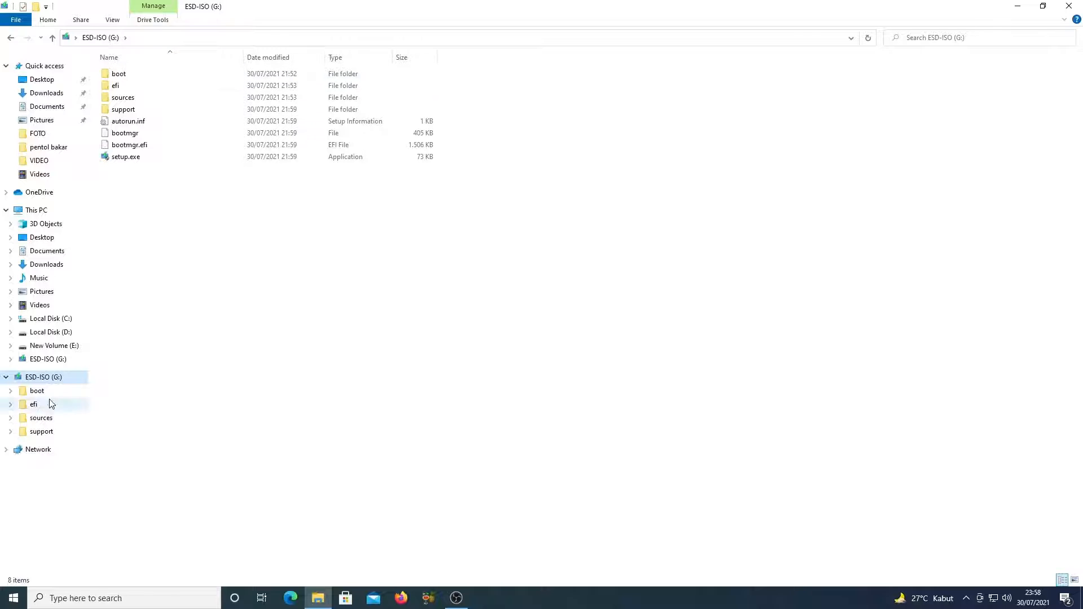
{"action": "right_click", "coordinate": [44, 383]}
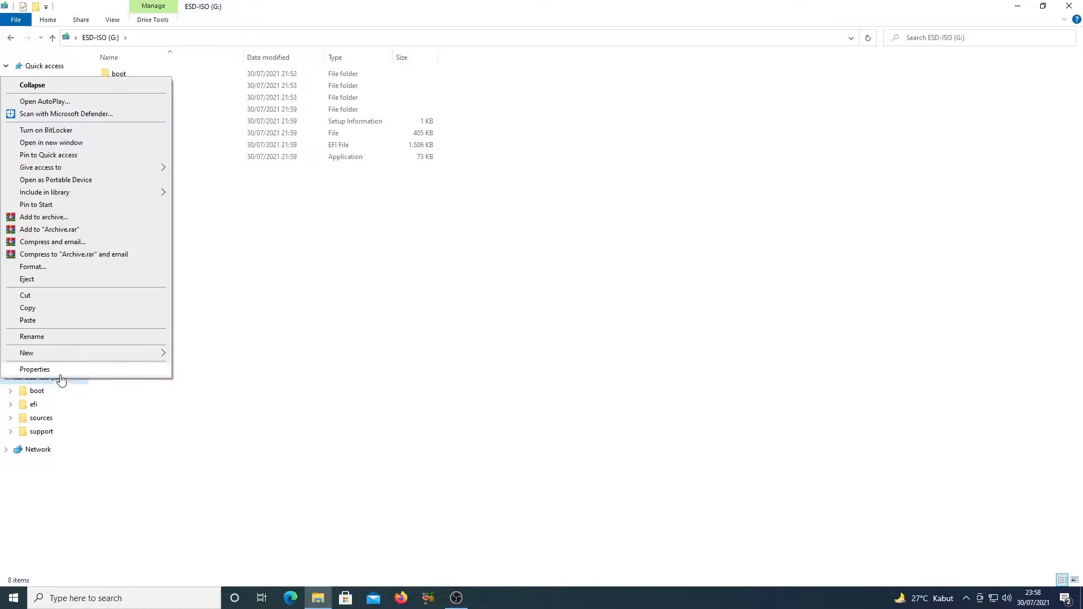
{"action": "left_click", "coordinate": [59, 368]}
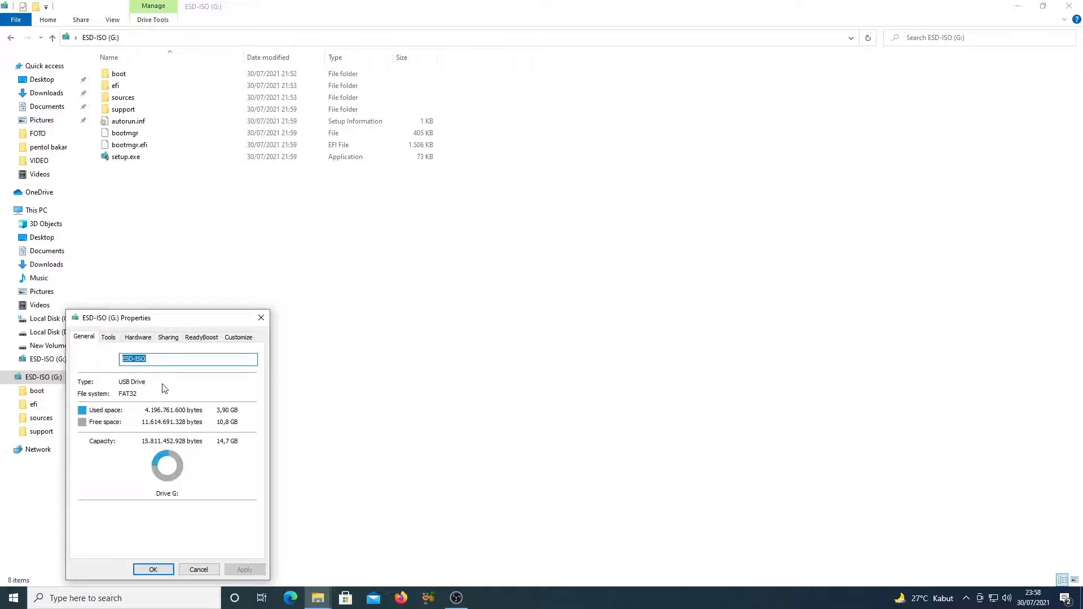
{"action": "left_click", "coordinate": [226, 337]}
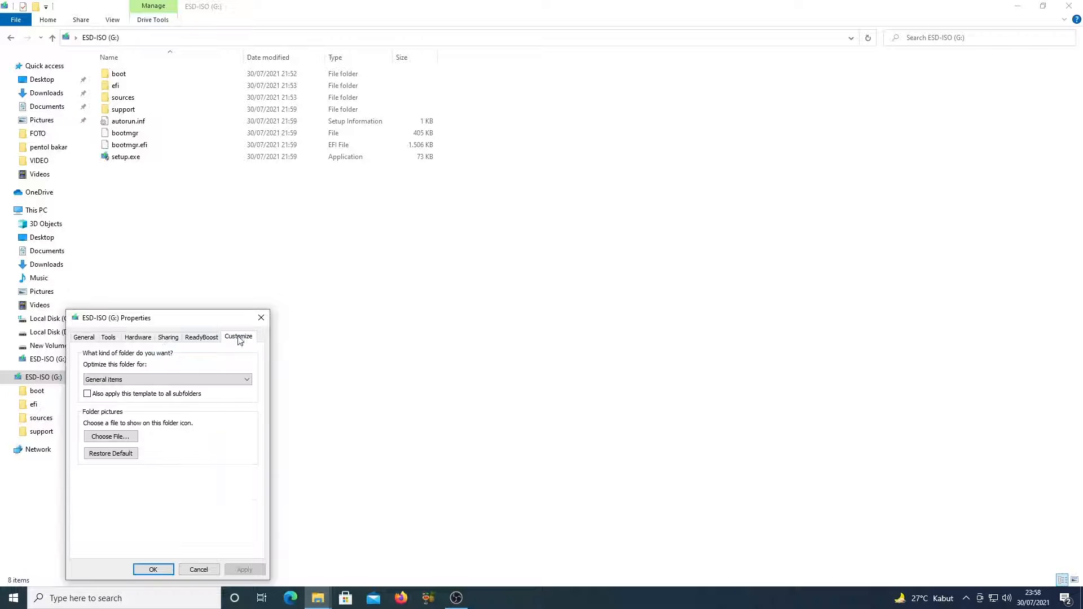
{"action": "left_click", "coordinate": [110, 337]}
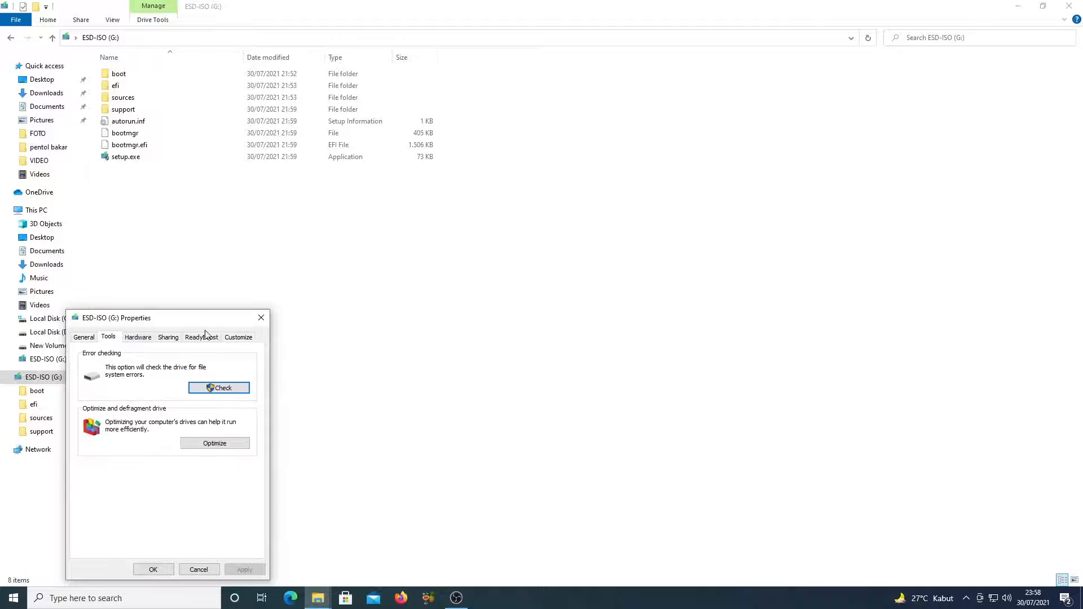
{"action": "left_click", "coordinate": [132, 338]}
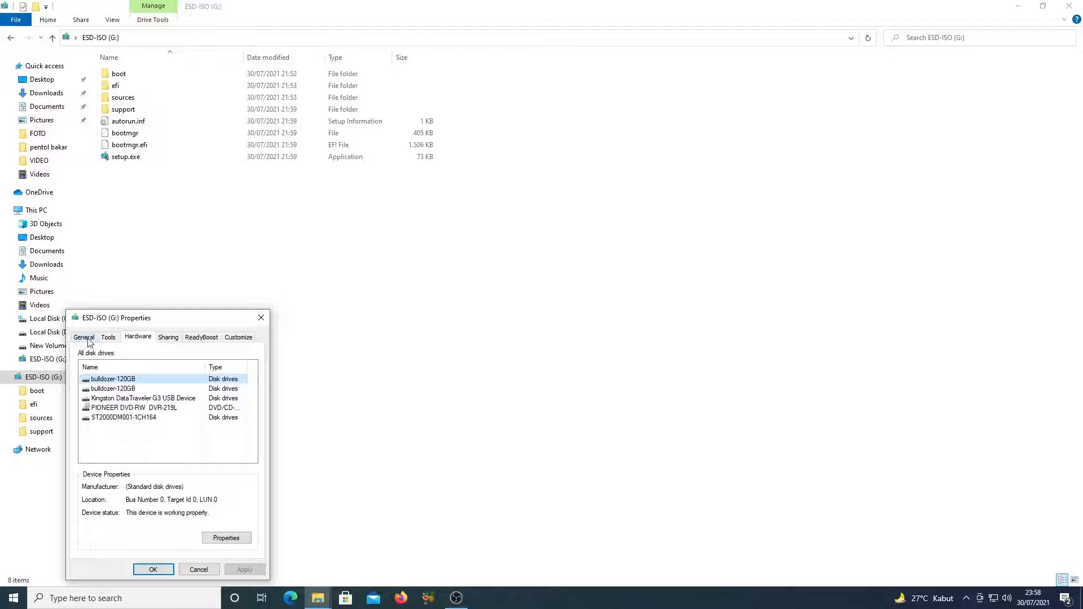
{"action": "left_click", "coordinate": [131, 398]}
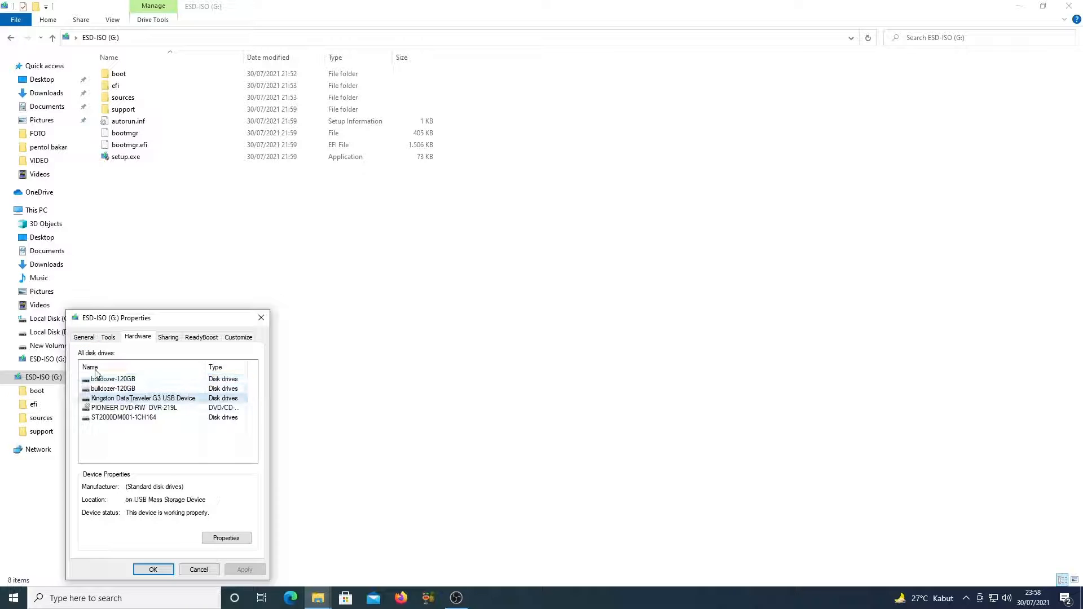
{"action": "left_click", "coordinate": [84, 337]}
{"action": "left_click", "coordinate": [259, 319]}
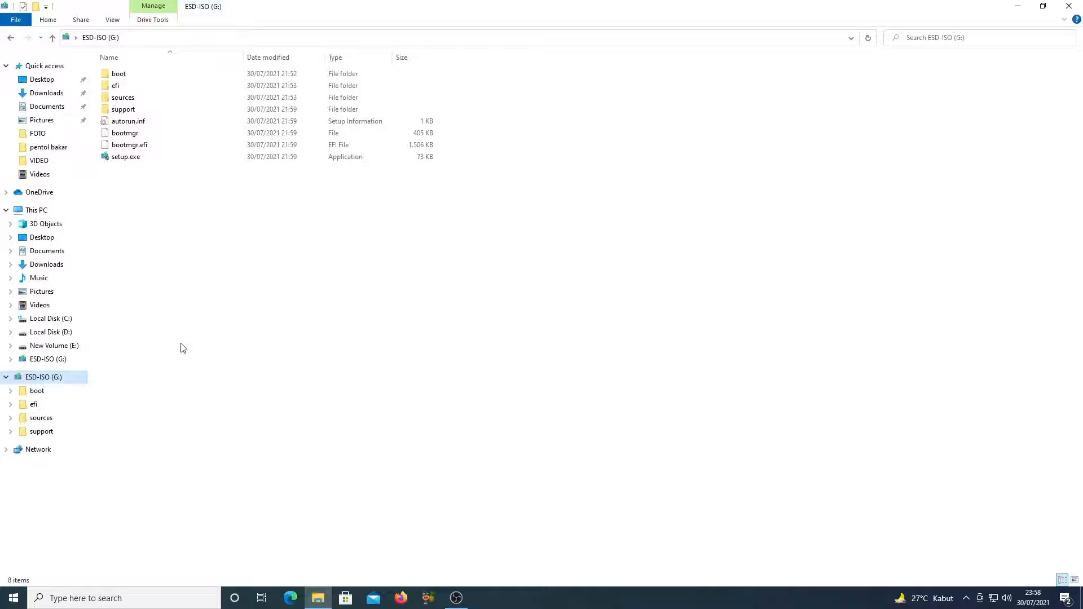
Return to the Windows folder on New Volume (E:) and open its WINDOWS 11 folder.
{"action": "left_click", "coordinate": [11, 38]}
{"action": "left_click", "coordinate": [10, 38]}
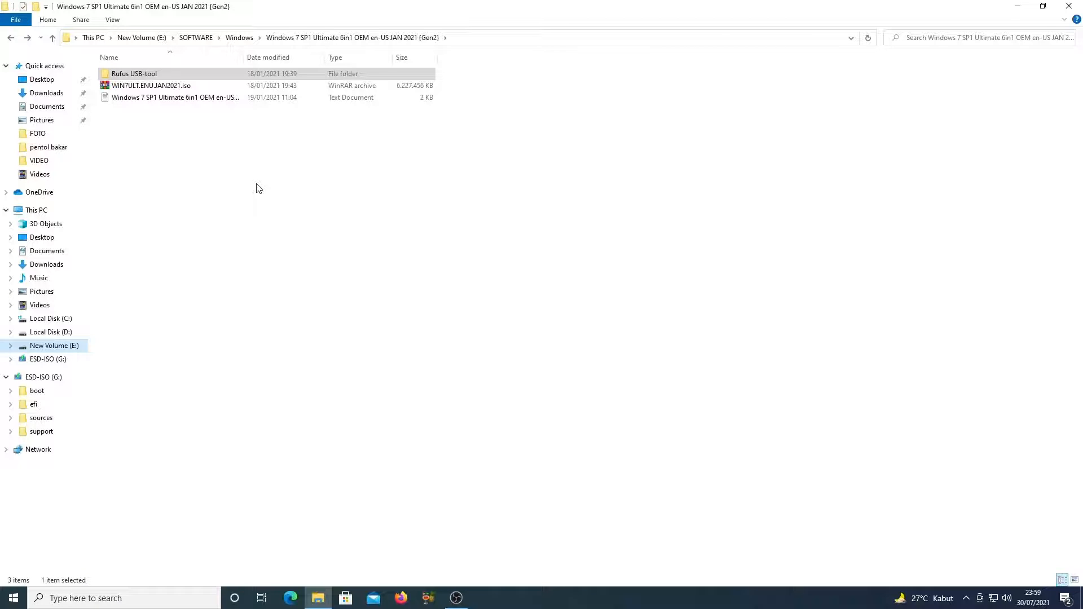
{"action": "left_click", "coordinate": [11, 37]}
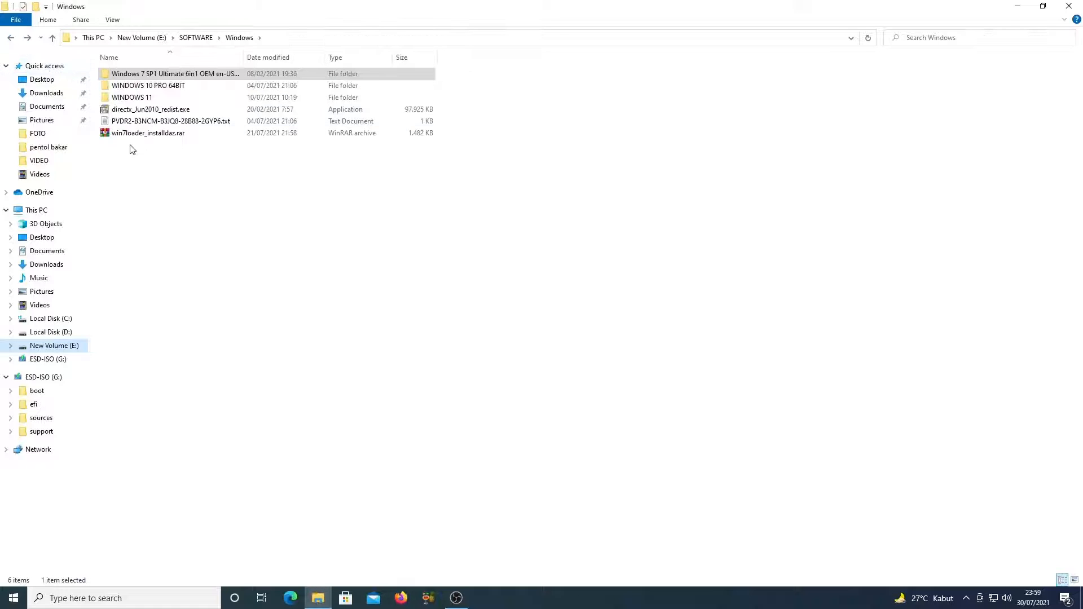
{"action": "double_click", "coordinate": [150, 100]}
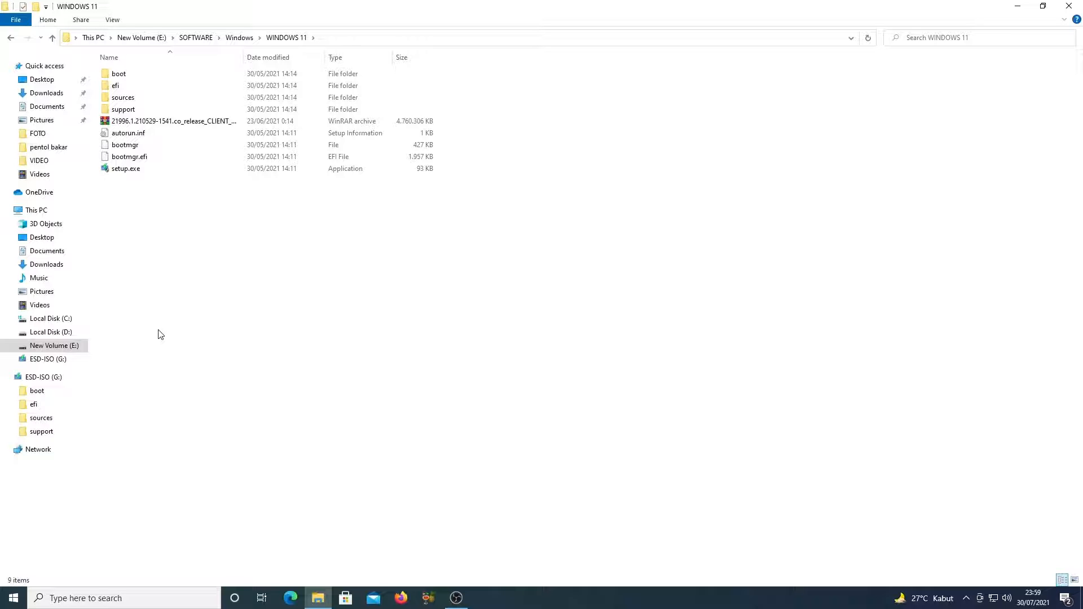
Examine the Windows setup files in the sources folder of the ESD-ISO (G:) drive.
{"action": "left_click", "coordinate": [40, 377]}
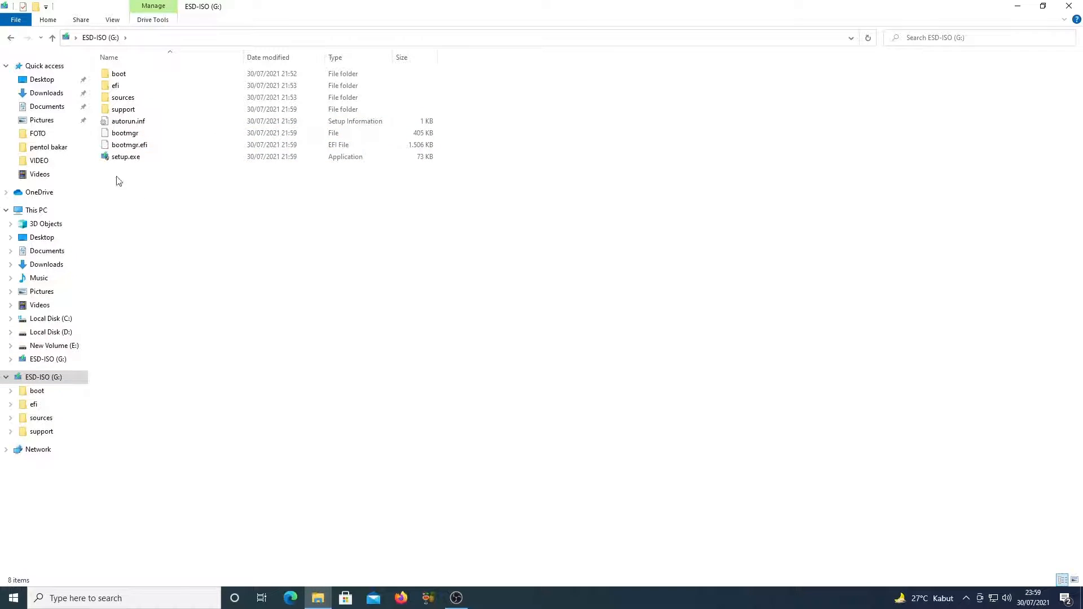
{"action": "double_click", "coordinate": [124, 99]}
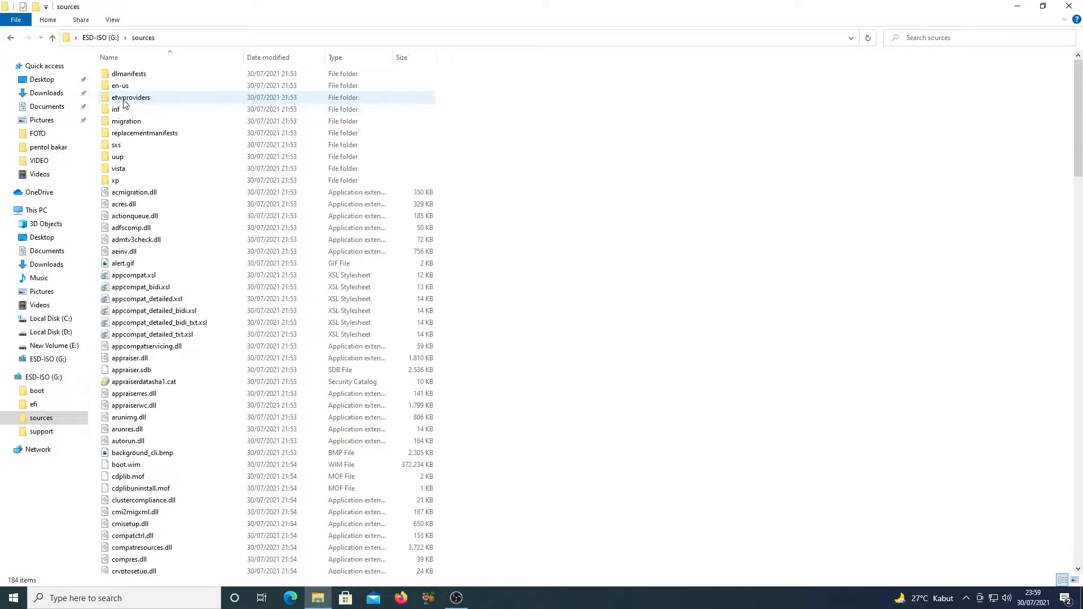
{"action": "scroll", "coordinate": [271, 322], "scroll_direction": "down", "scroll_amount": 2}
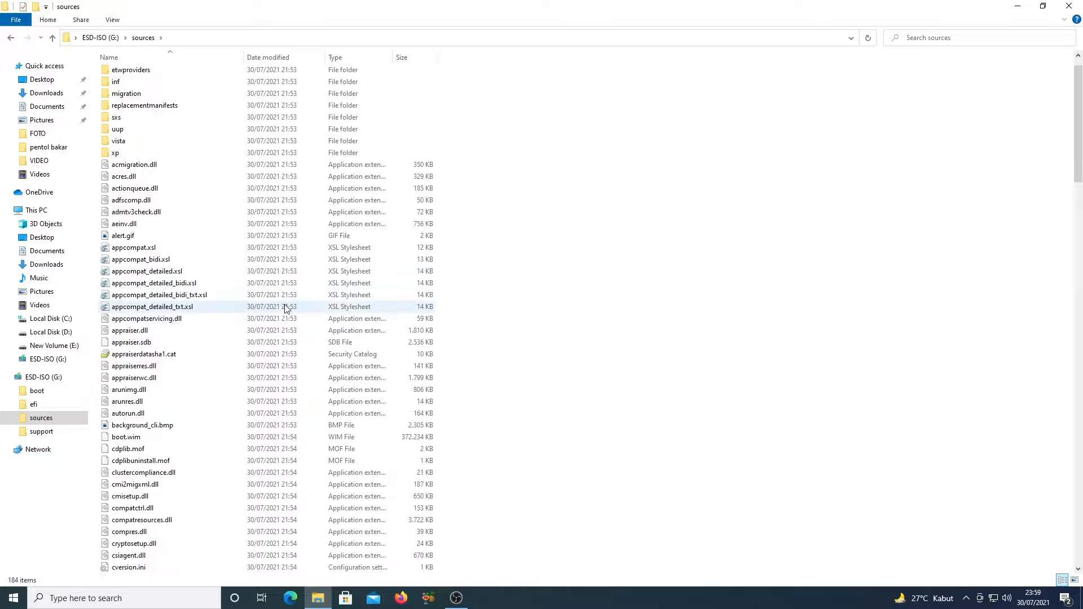
{"action": "scroll", "coordinate": [204, 226], "scroll_direction": "up", "scroll_amount": 2}
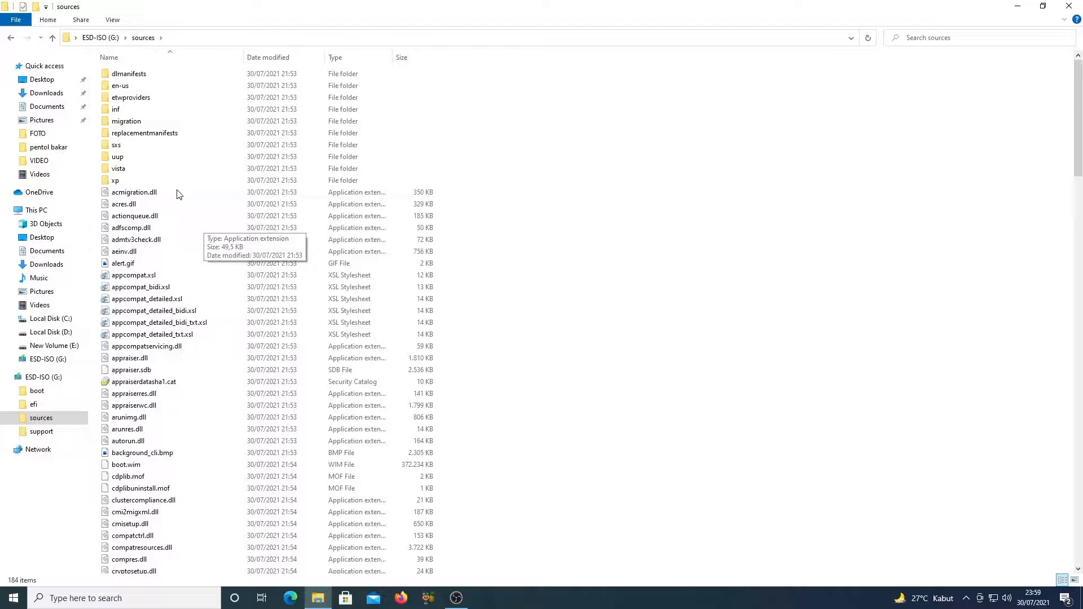
{"action": "left_click", "coordinate": [11, 37]}
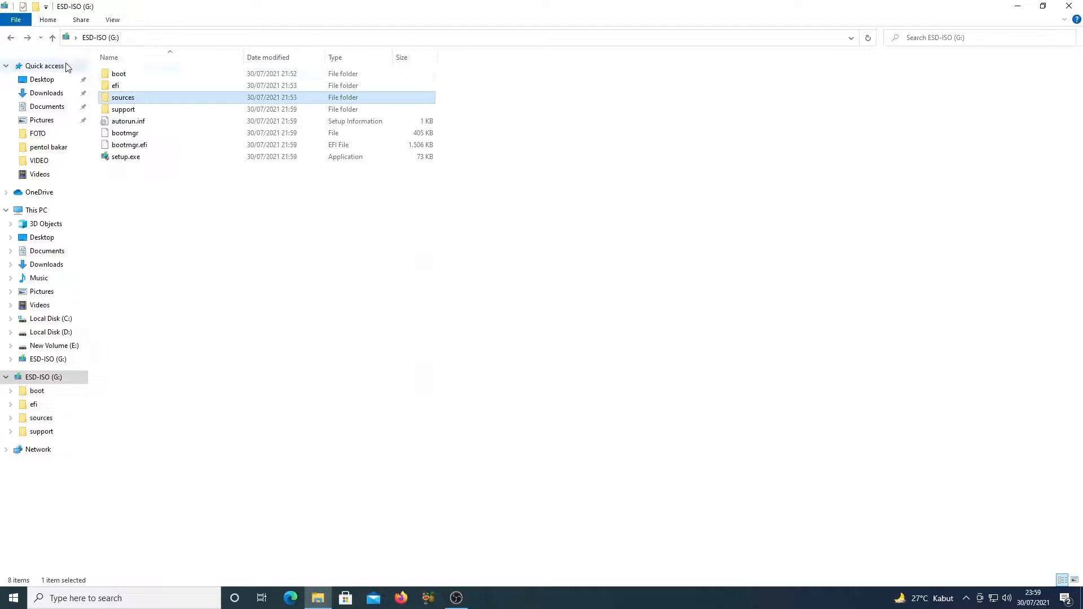
{"action": "double_click", "coordinate": [125, 100]}
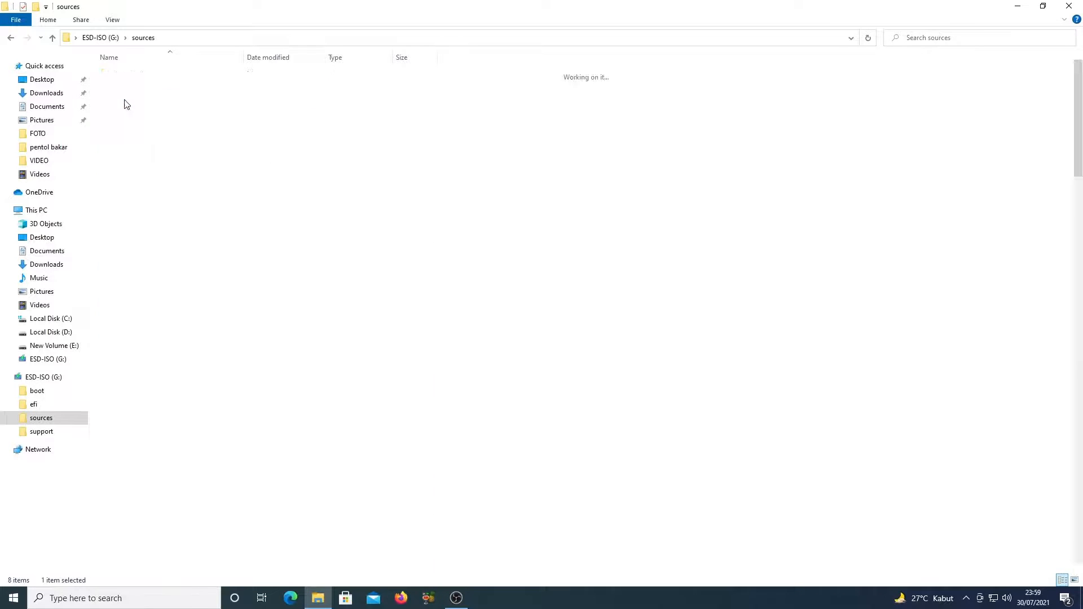
{"action": "scroll", "coordinate": [208, 360], "scroll_direction": "down", "scroll_amount": 4}
{"action": "scroll", "coordinate": [205, 357], "scroll_direction": "down", "scroll_amount": 13}
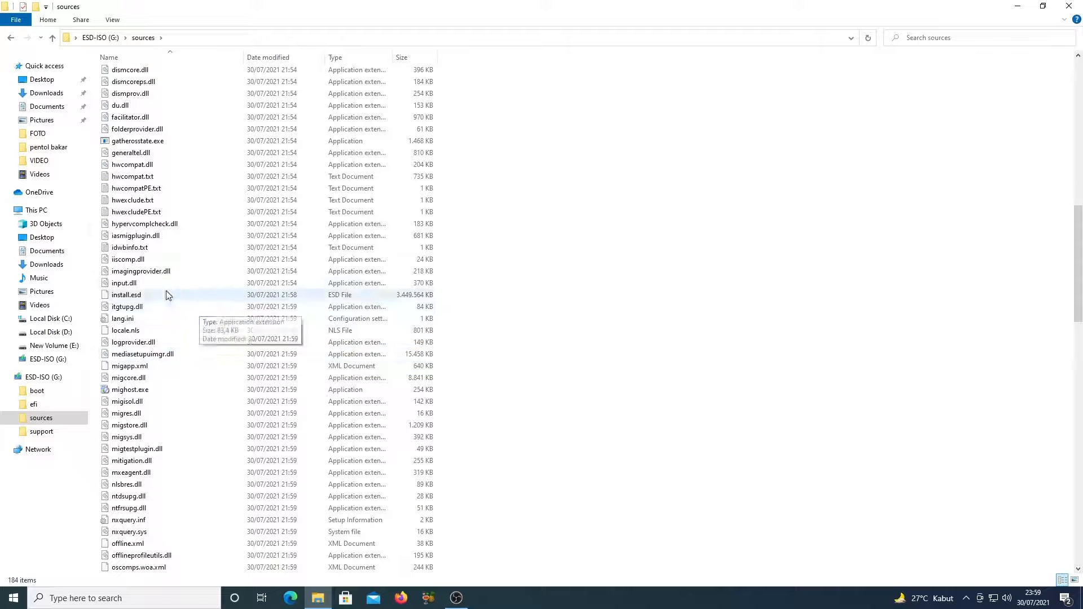
Check the type and size of install.esd in the sources folder of the ESD-ISO (G:) drive.
{"action": "left_click", "coordinate": [140, 299]}
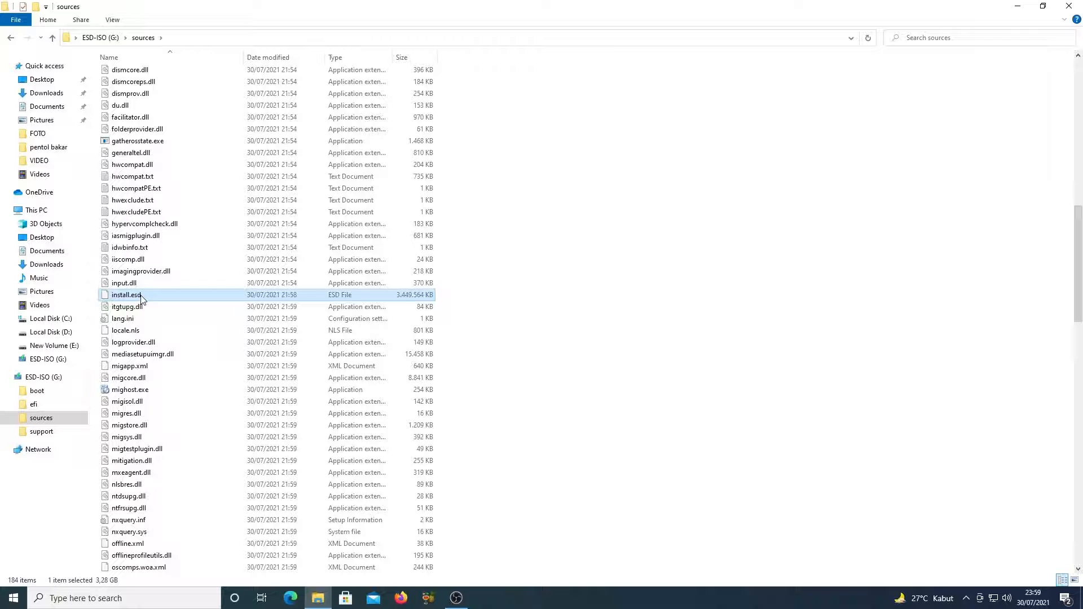
{"action": "mouse_move", "coordinate": [141, 299]}
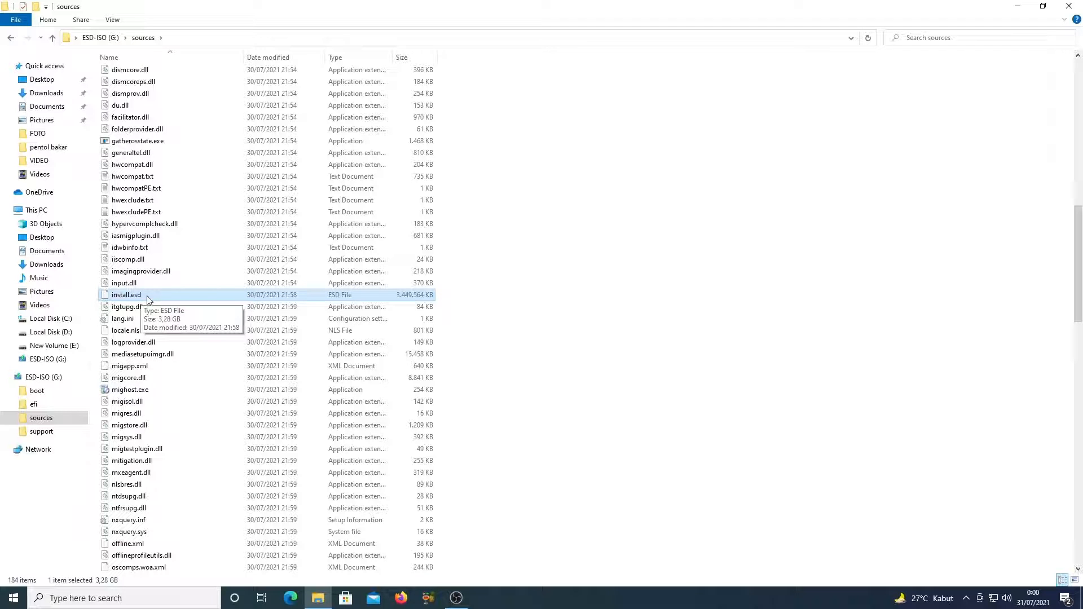
Open the sources folder under SOFTWARE > Windows > WINDOWS 11 on New Volume (E:) and select install.wim.
{"action": "left_click", "coordinate": [50, 346]}
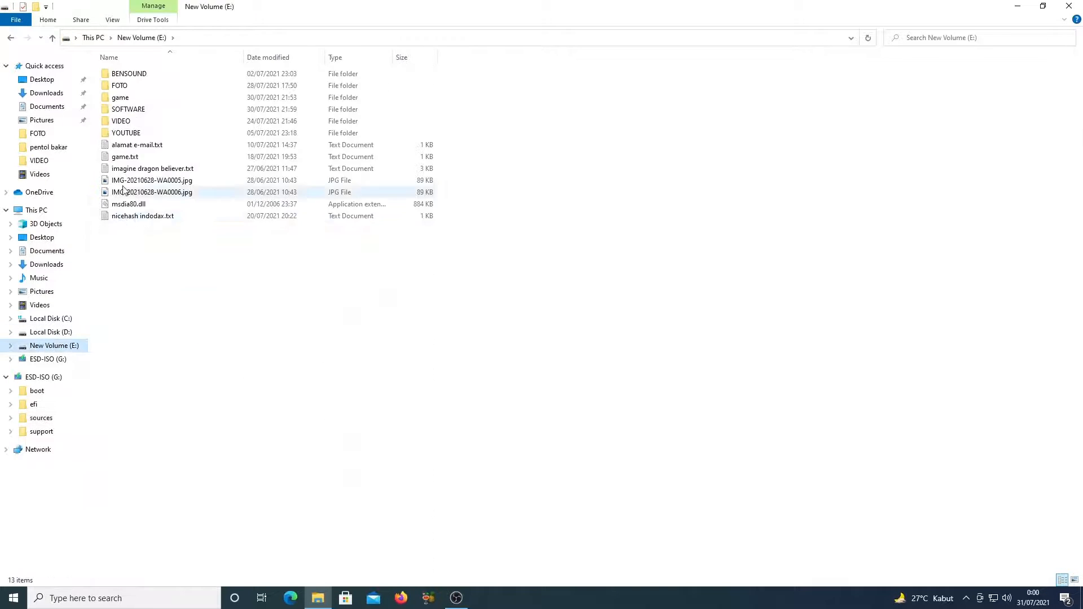
{"action": "double_click", "coordinate": [125, 112]}
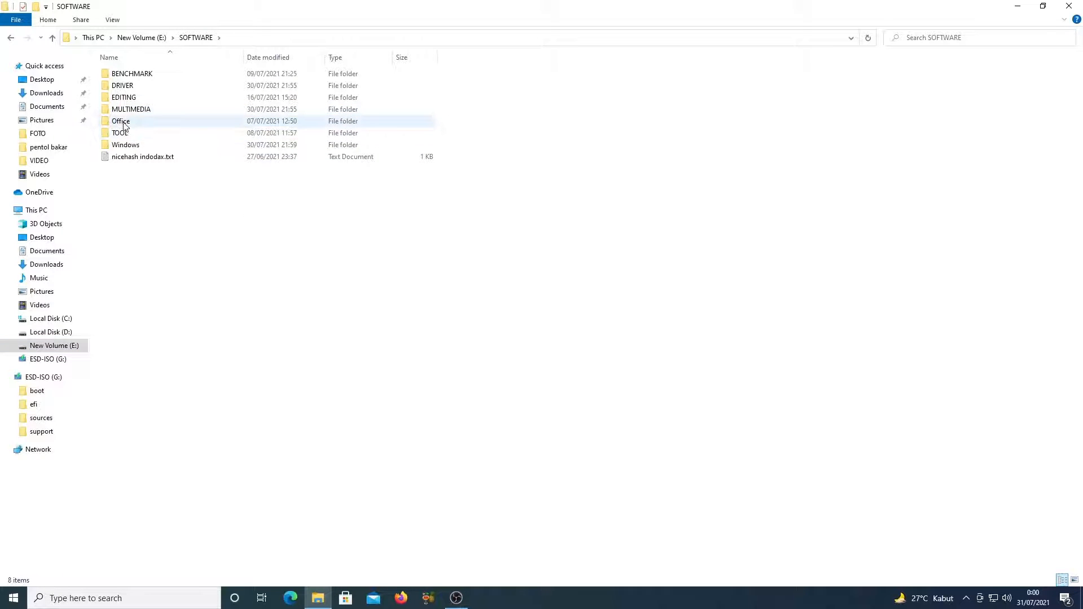
{"action": "double_click", "coordinate": [124, 145]}
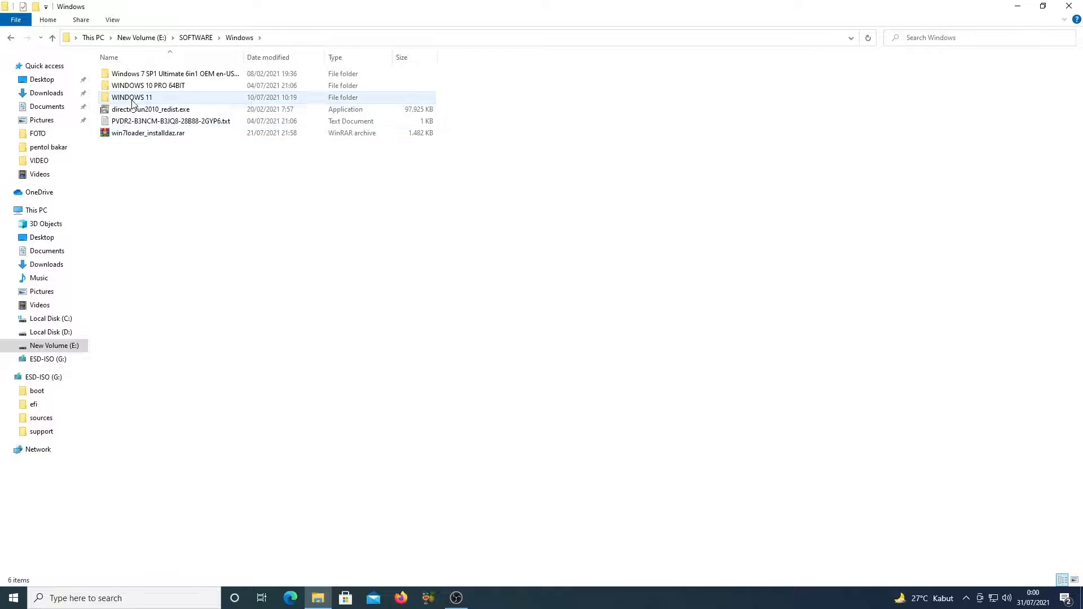
{"action": "double_click", "coordinate": [131, 98]}
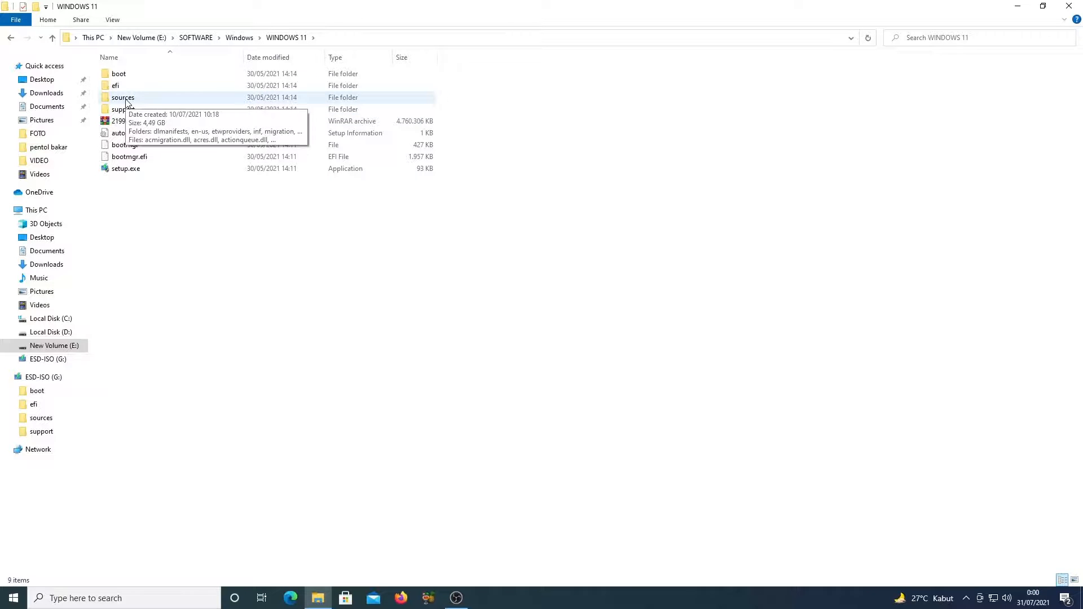
{"action": "double_click", "coordinate": [126, 102]}
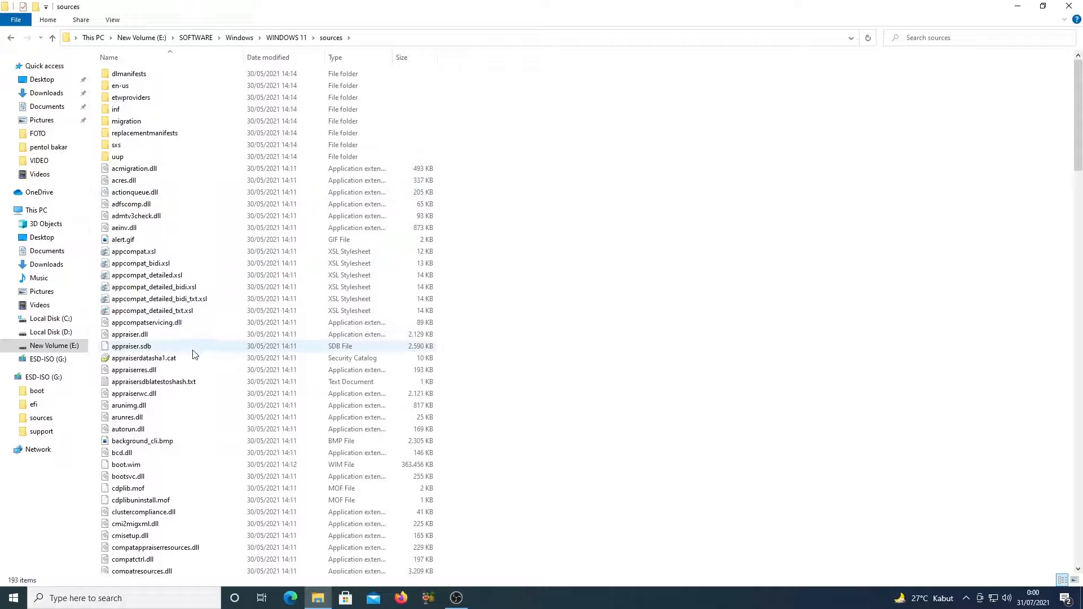
{"action": "scroll", "coordinate": [209, 355], "scroll_direction": "down", "scroll_amount": 3}
{"action": "scroll", "coordinate": [226, 353], "scroll_direction": "down", "scroll_amount": 13}
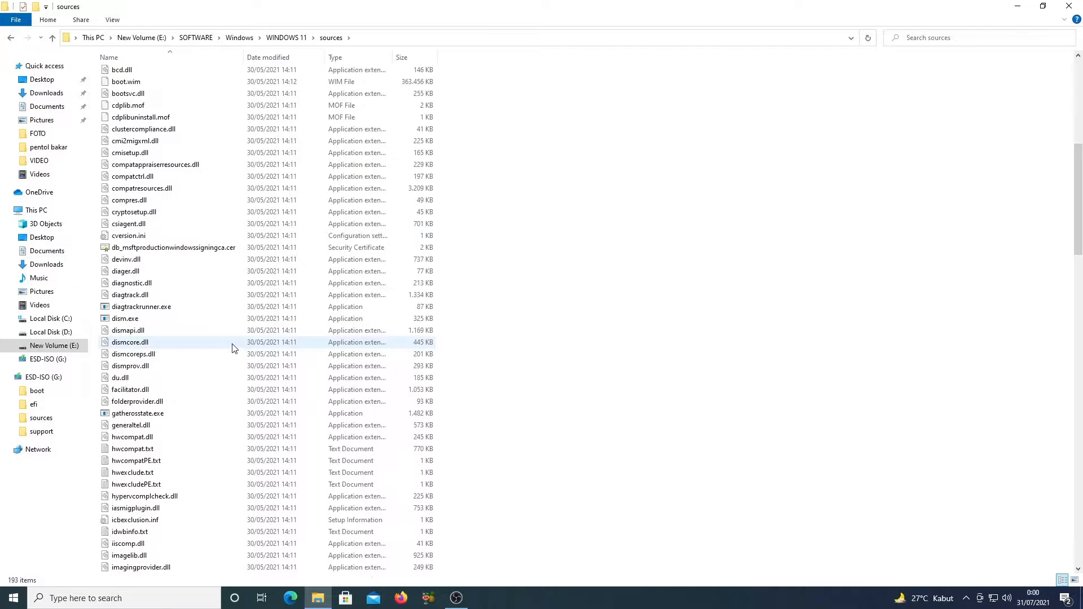
{"action": "scroll", "coordinate": [231, 346], "scroll_direction": "down", "scroll_amount": 4}
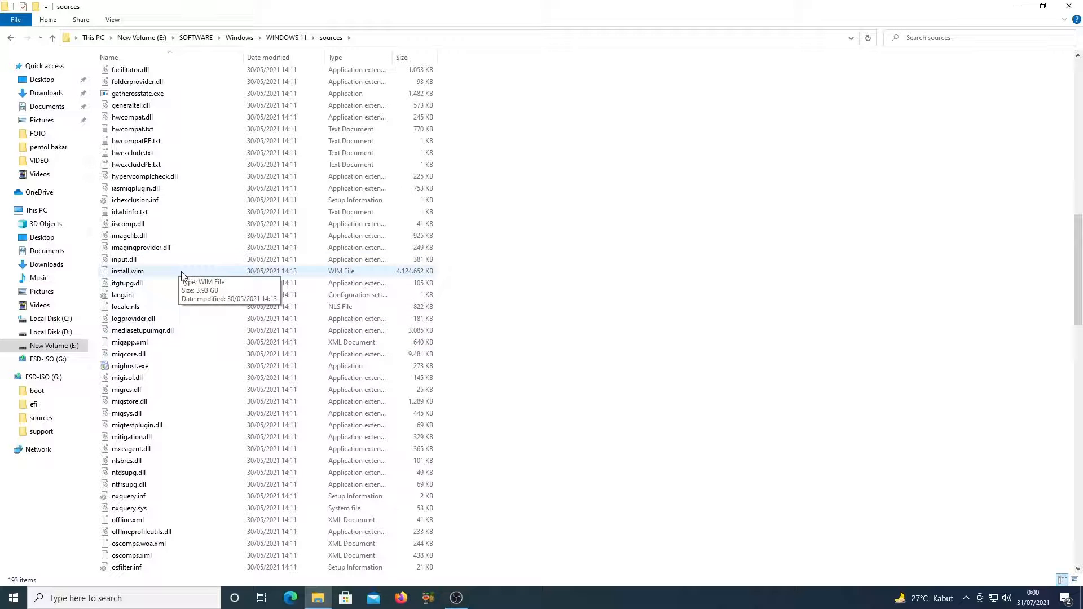
{"action": "left_click", "coordinate": [153, 272]}
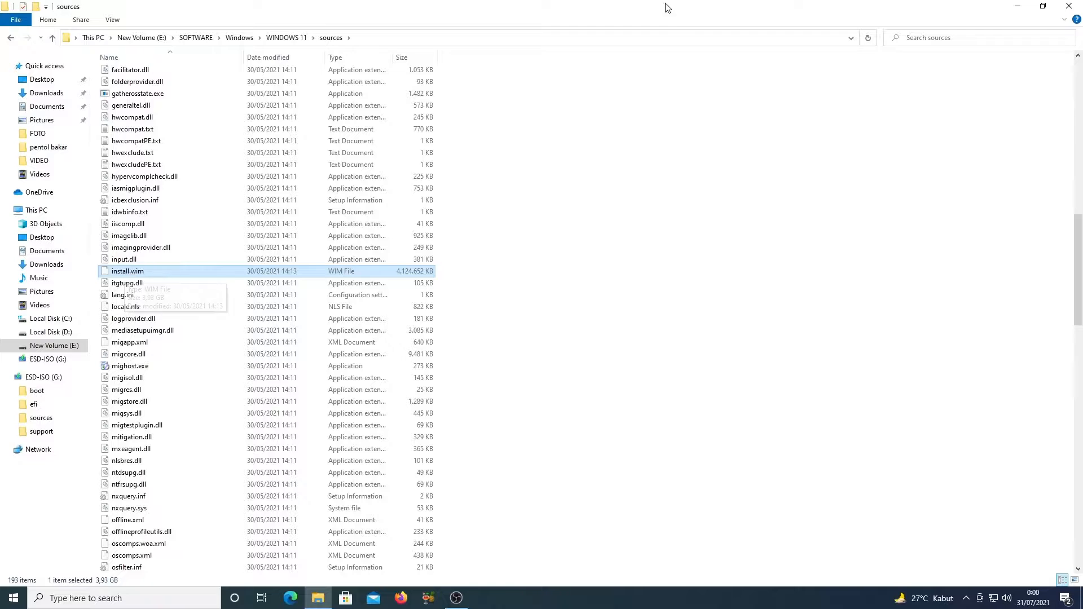
Arrange a second File Explorer window side by side with the WINDOWS 11 one and open the ESD-ISO (G:) sources folder in it.
{"action": "left_click_drag", "start_coordinate": [542, 6], "coordinate": [1082, 20]}
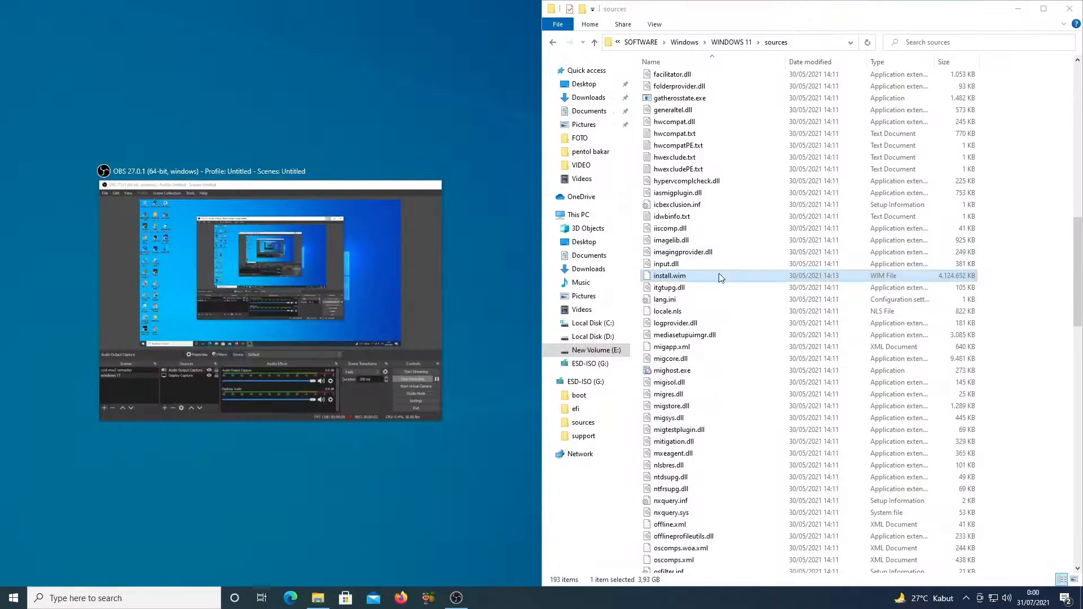
{"action": "middle_click", "coordinate": [318, 600]}
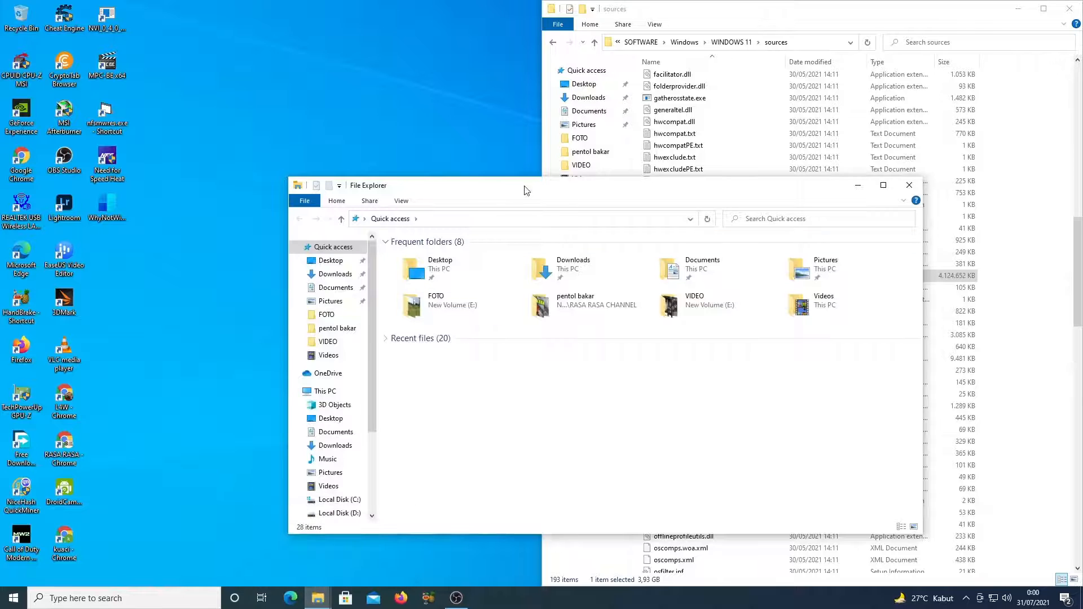
{"action": "key", "text": "super+Left"}
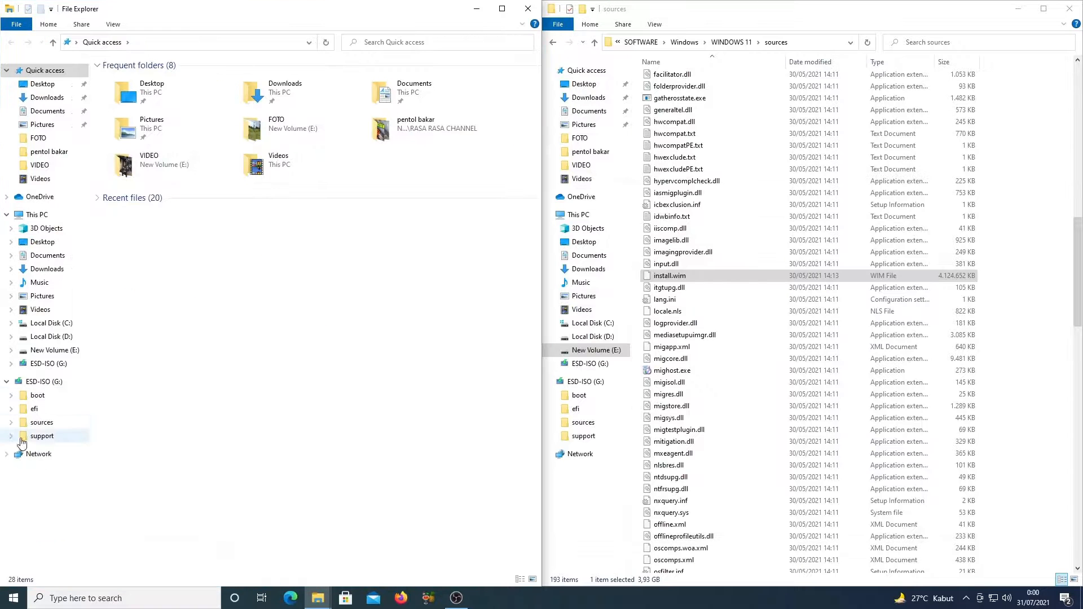
{"action": "left_click", "coordinate": [41, 383]}
{"action": "double_click", "coordinate": [121, 104]}
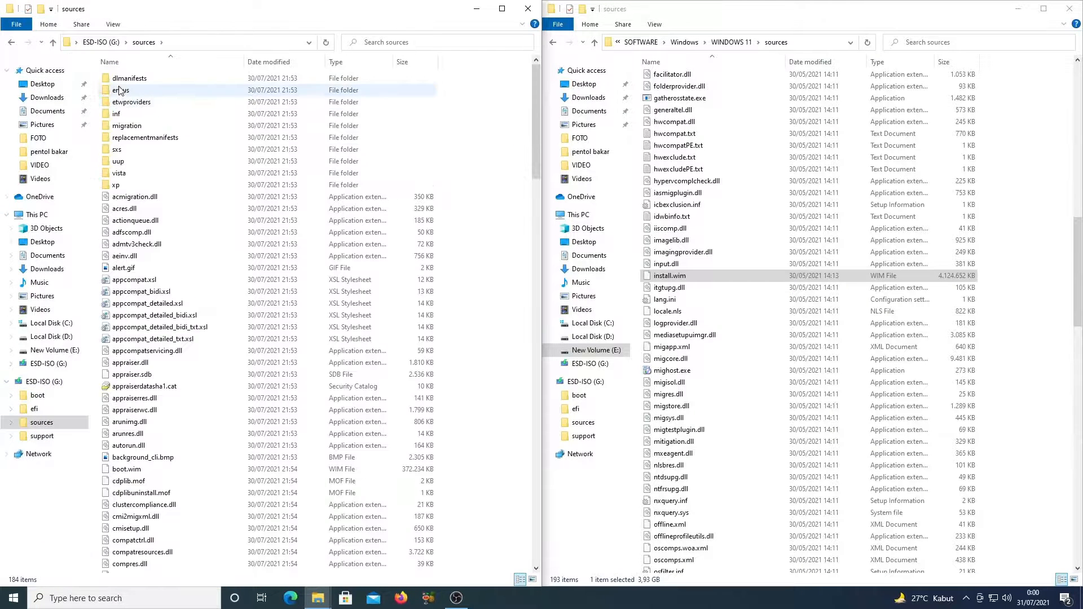
Permanently delete install.esd from the sources folder of the ESD-ISO (G:) drive.
{"action": "scroll", "coordinate": [150, 364], "scroll_direction": "down", "scroll_amount": 7}
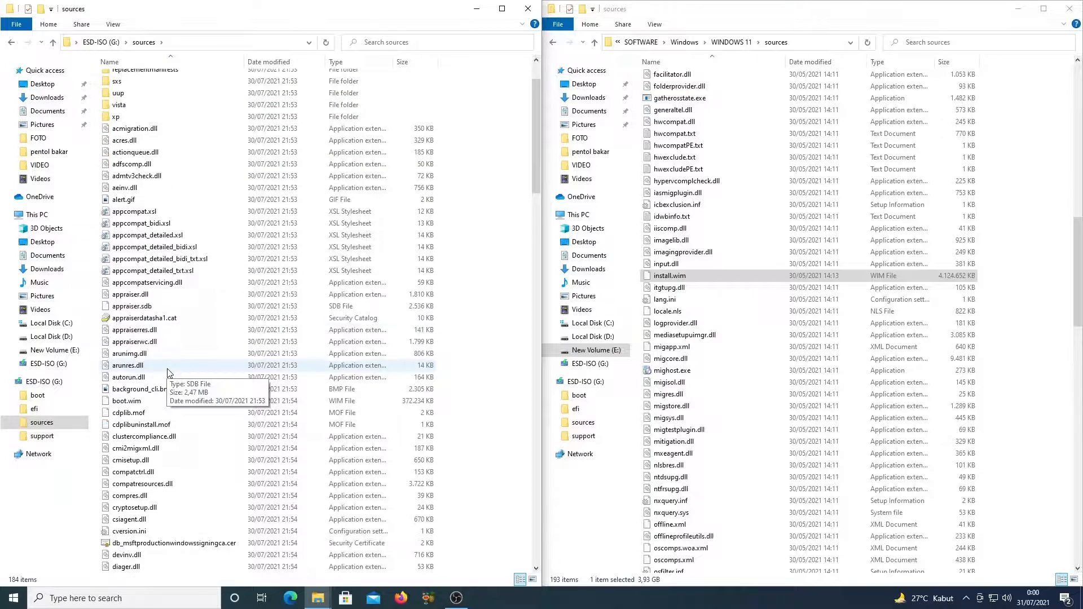
{"action": "scroll", "coordinate": [171, 359], "scroll_direction": "down", "scroll_amount": 6}
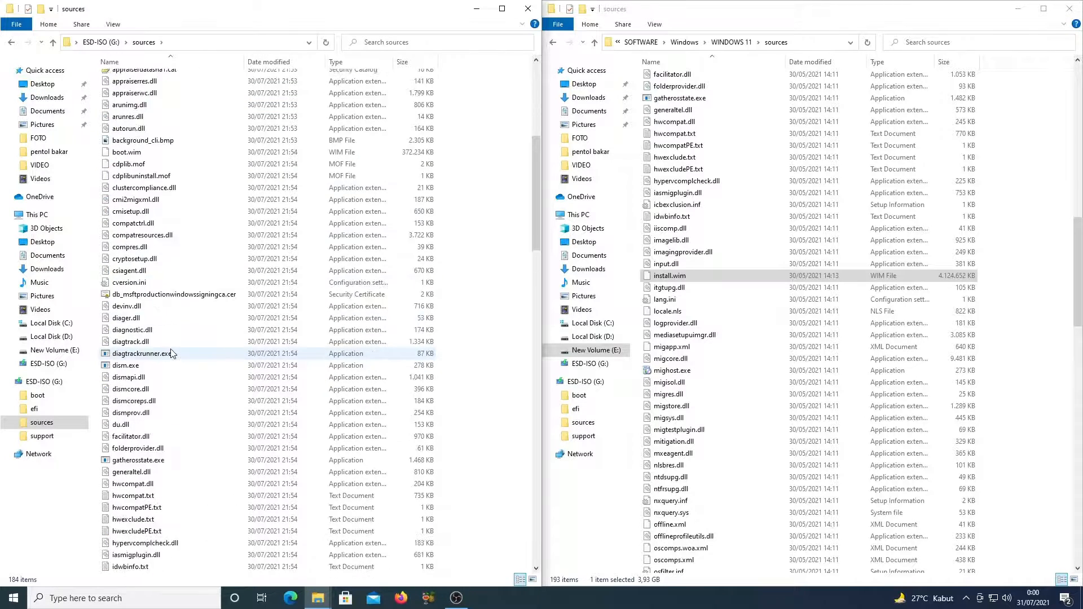
{"action": "scroll", "coordinate": [171, 356], "scroll_direction": "down", "scroll_amount": 2}
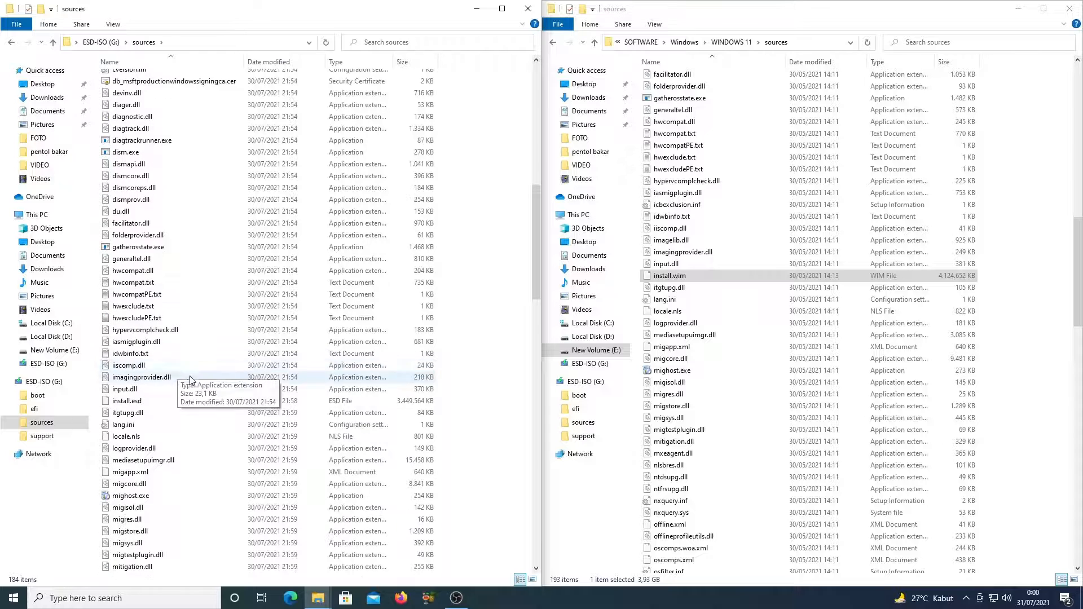
{"action": "left_click", "coordinate": [129, 403]}
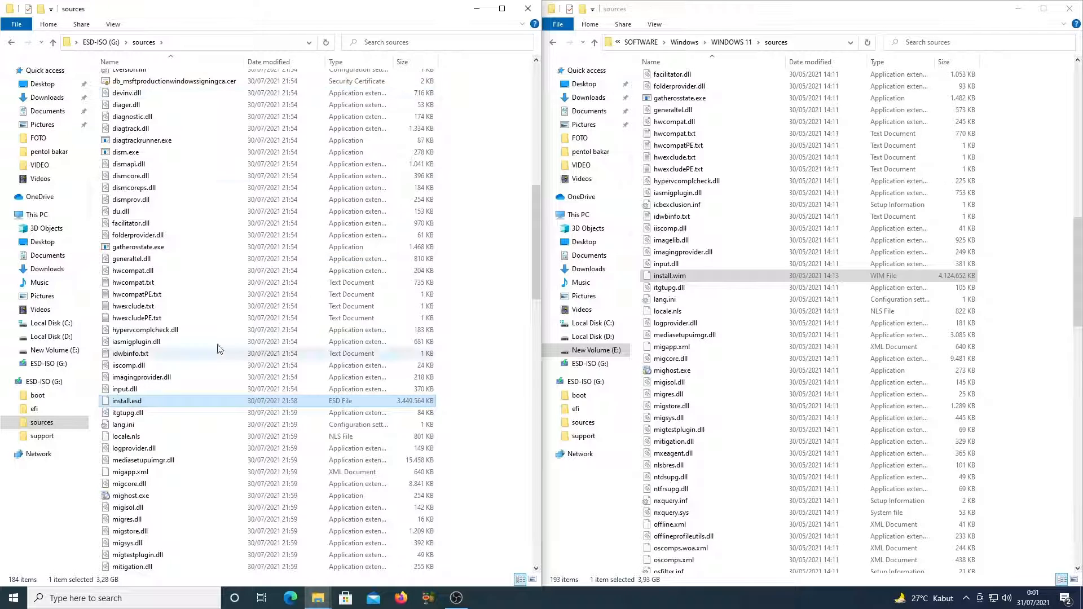
{"action": "right_click", "coordinate": [131, 404]}
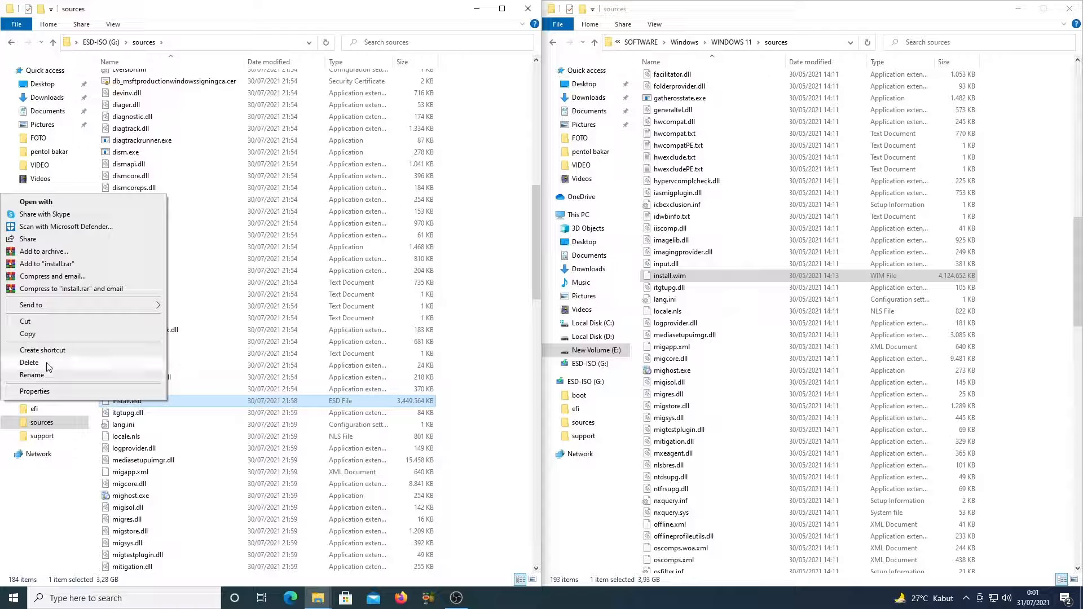
{"action": "left_click", "coordinate": [47, 364]}
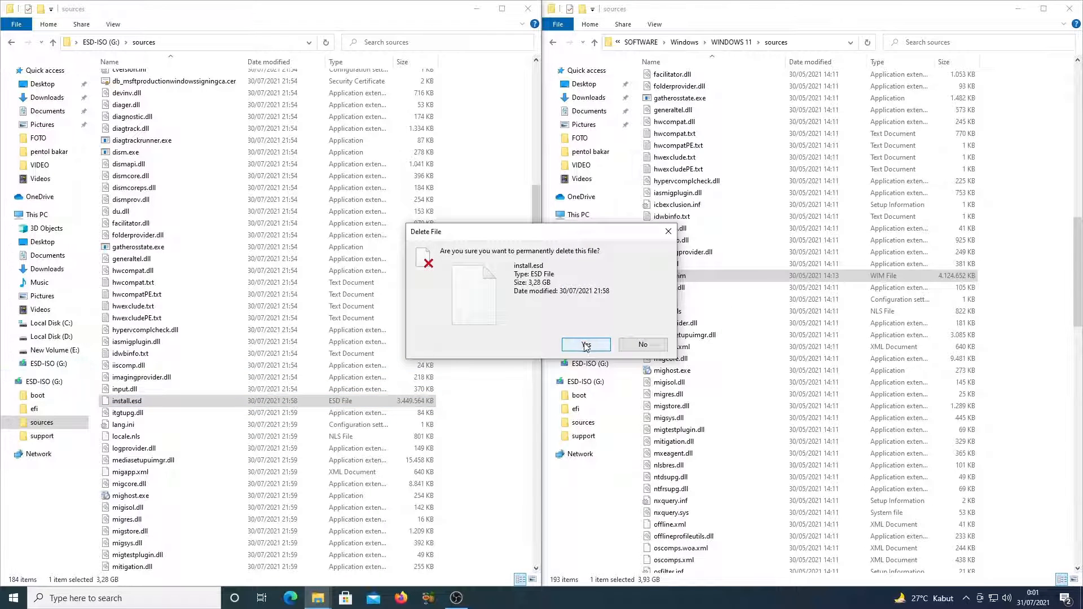
{"action": "left_click", "coordinate": [586, 344]}
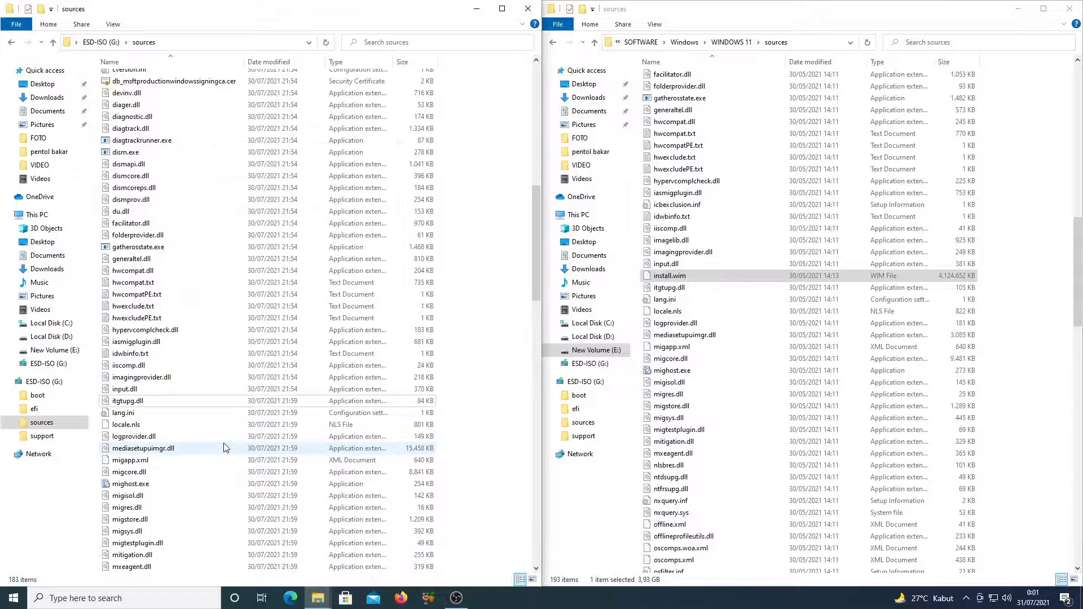
Copy install.wim from the WINDOWS 11 sources folder into the sources folder of the ESD-ISO (G:) drive.
{"action": "left_click", "coordinate": [716, 277]}
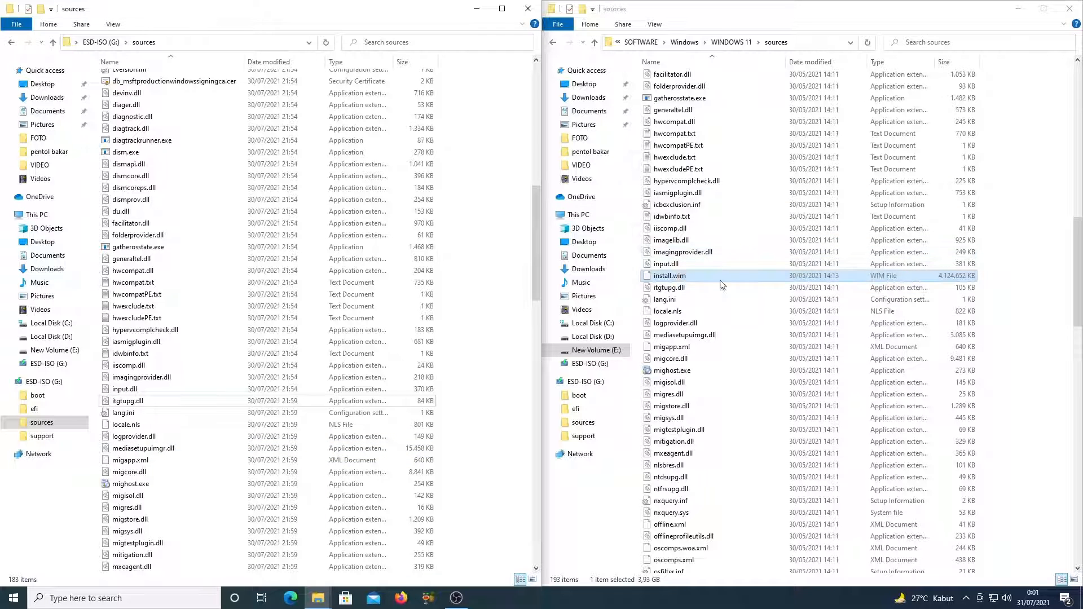
{"action": "right_click", "coordinate": [677, 280]}
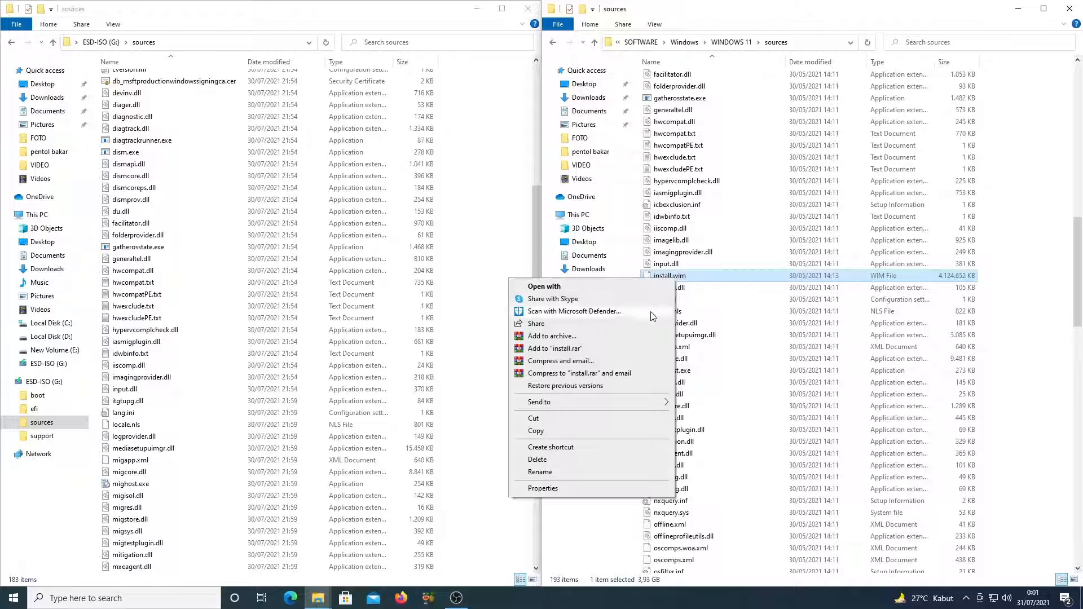
{"action": "left_click", "coordinate": [536, 431]}
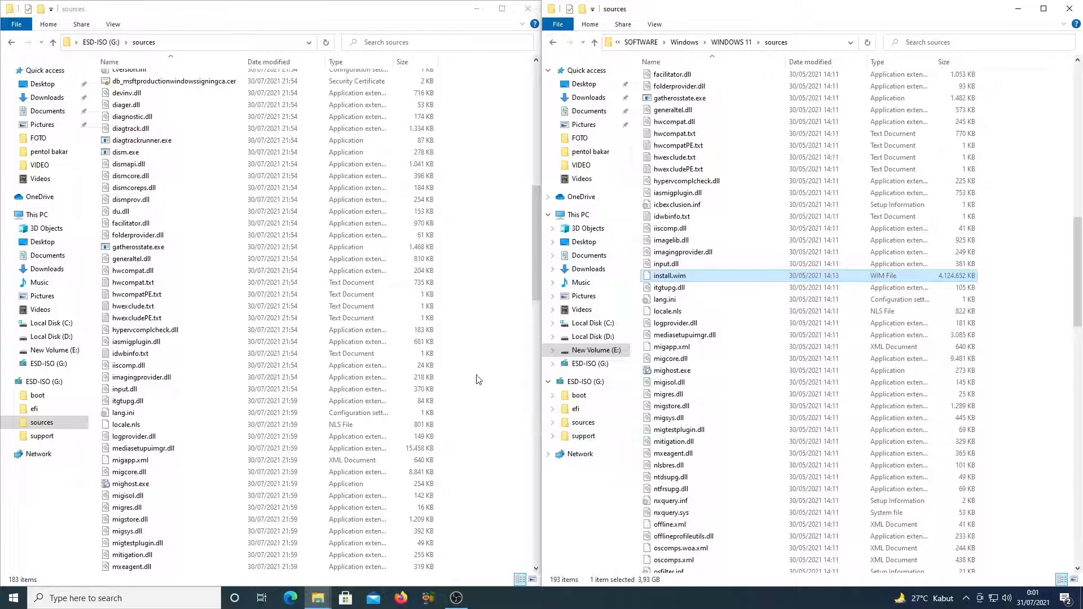
{"action": "right_click", "coordinate": [453, 339]}
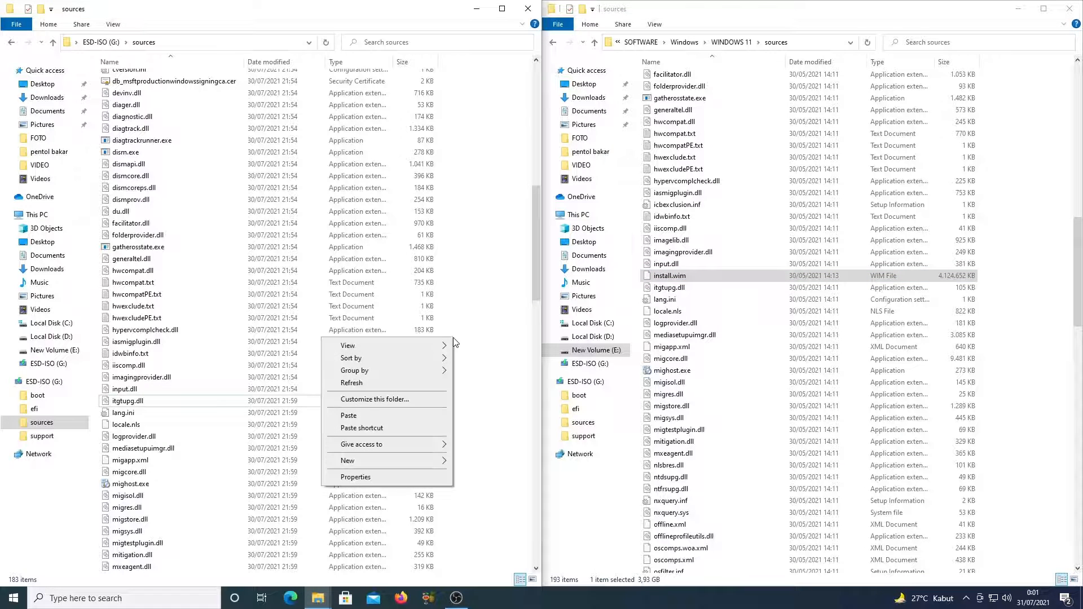
{"action": "left_click", "coordinate": [349, 416]}
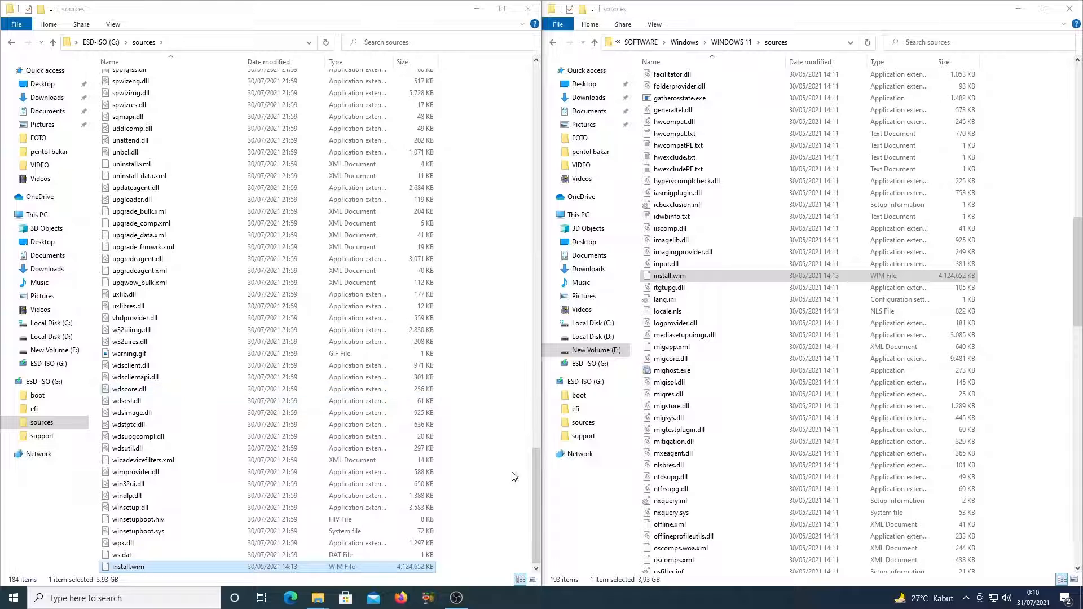
Compare the copied install.wim on the ESD-ISO (G:) drive with the original in the WINDOWS 11 sources folder.
{"action": "left_click", "coordinate": [442, 532]}
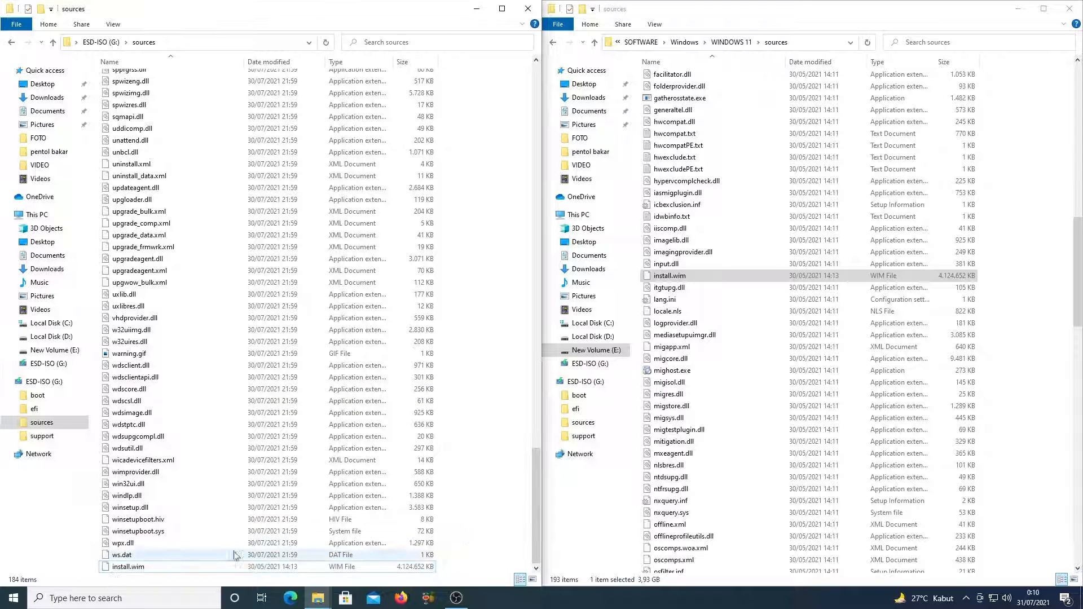
{"action": "left_click", "coordinate": [150, 571]}
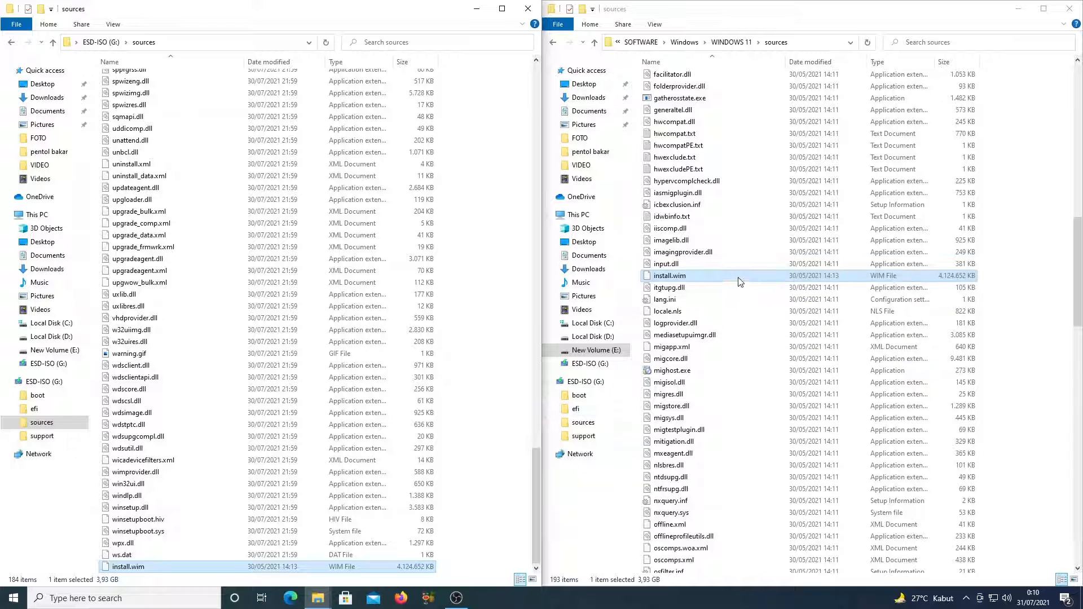
{"action": "left_click", "coordinate": [489, 347]}
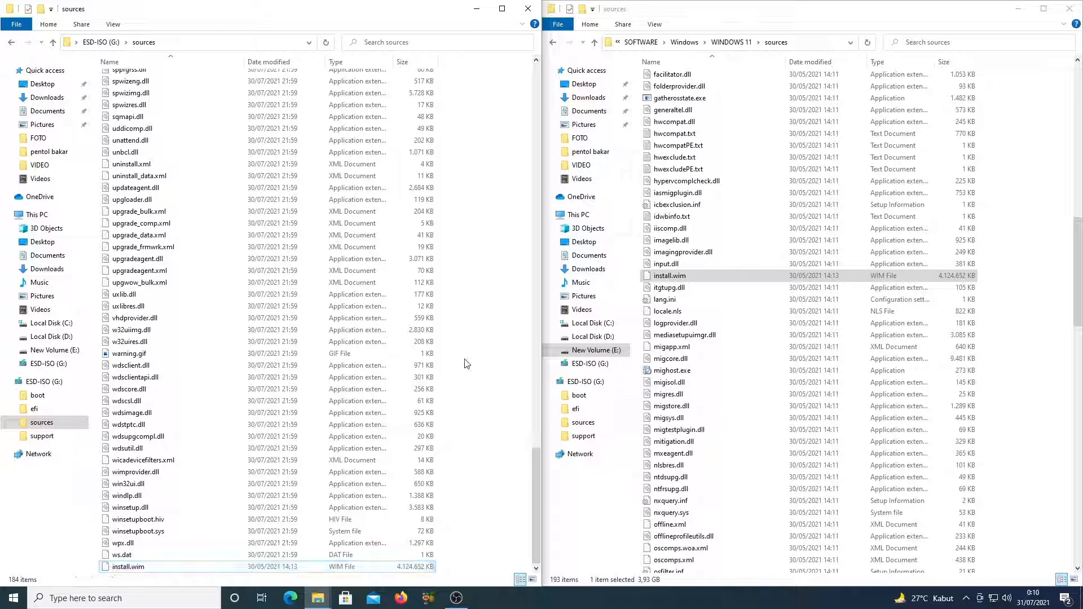
Close the WINDOWS 11 sources window, and return to the root of the ESD-ISO (G:) drive and refresh it.
{"action": "left_click", "coordinate": [1077, 7]}
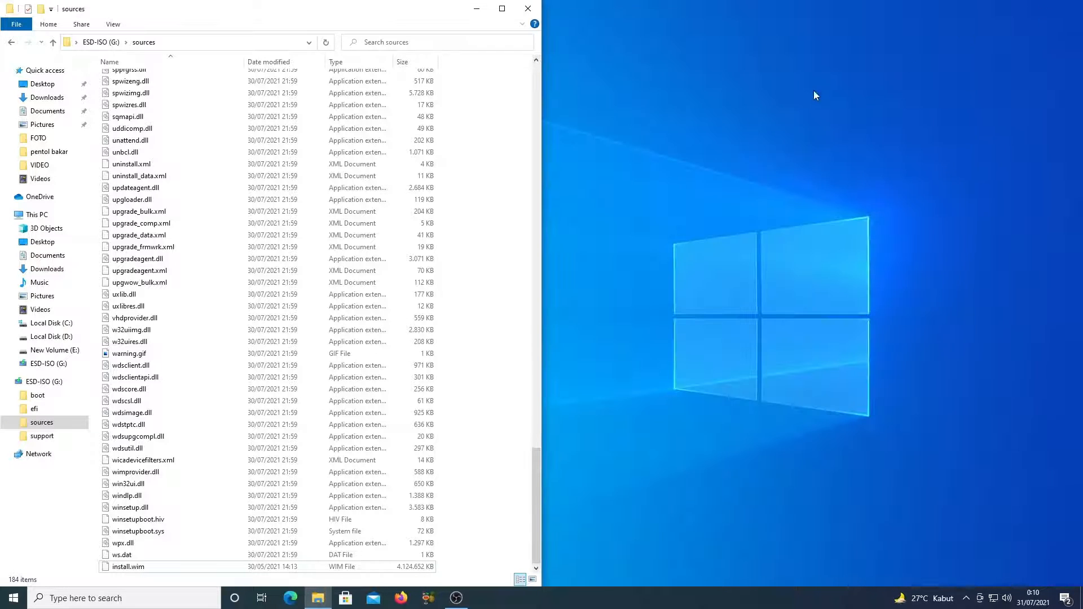
{"action": "left_click", "coordinate": [107, 42]}
{"action": "right_click", "coordinate": [162, 248]}
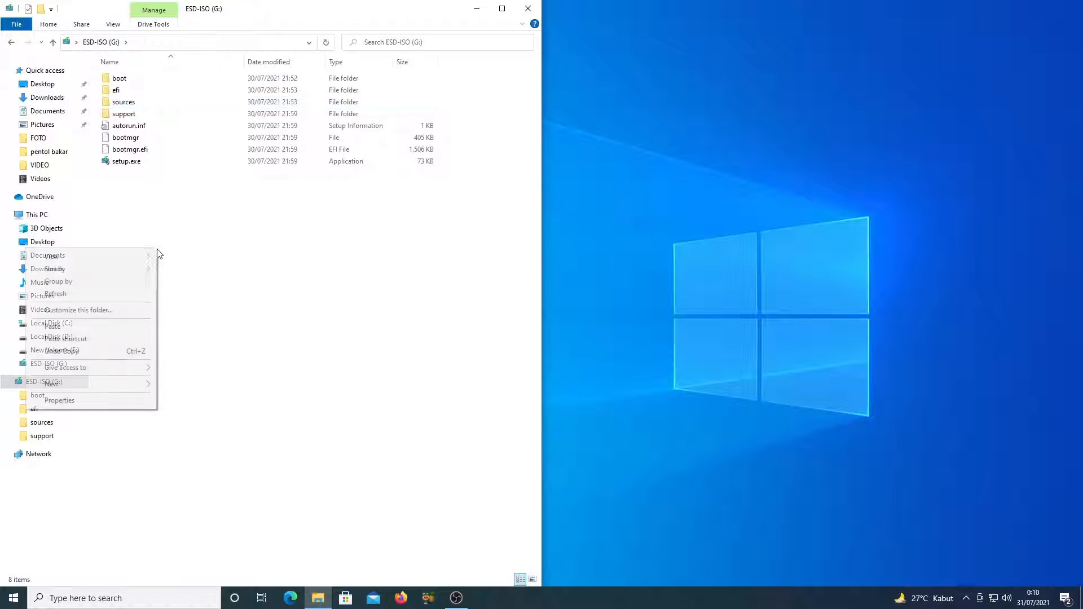
{"action": "left_click", "coordinate": [141, 294]}
{"action": "right_click", "coordinate": [224, 209]}
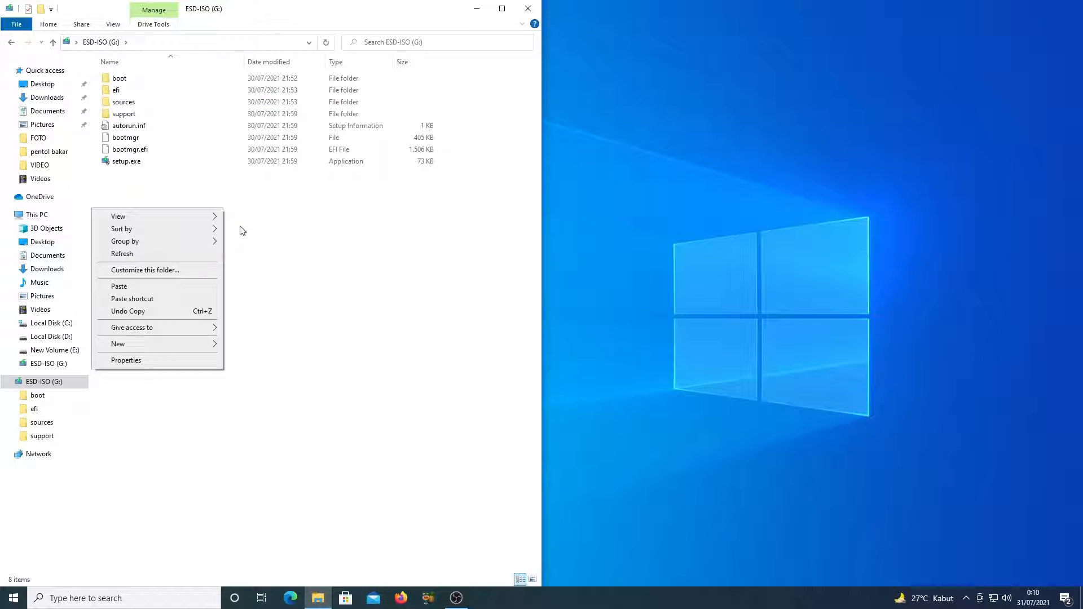
{"action": "left_click", "coordinate": [192, 257]}
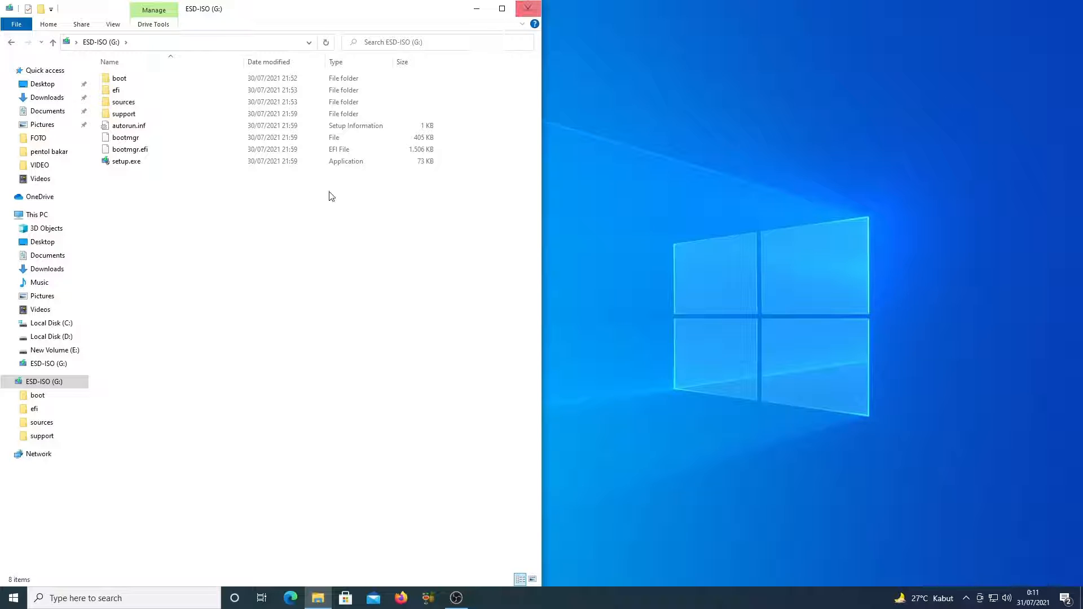
View the drives in This PC and close File Explorer.
{"action": "left_click", "coordinate": [38, 214]}
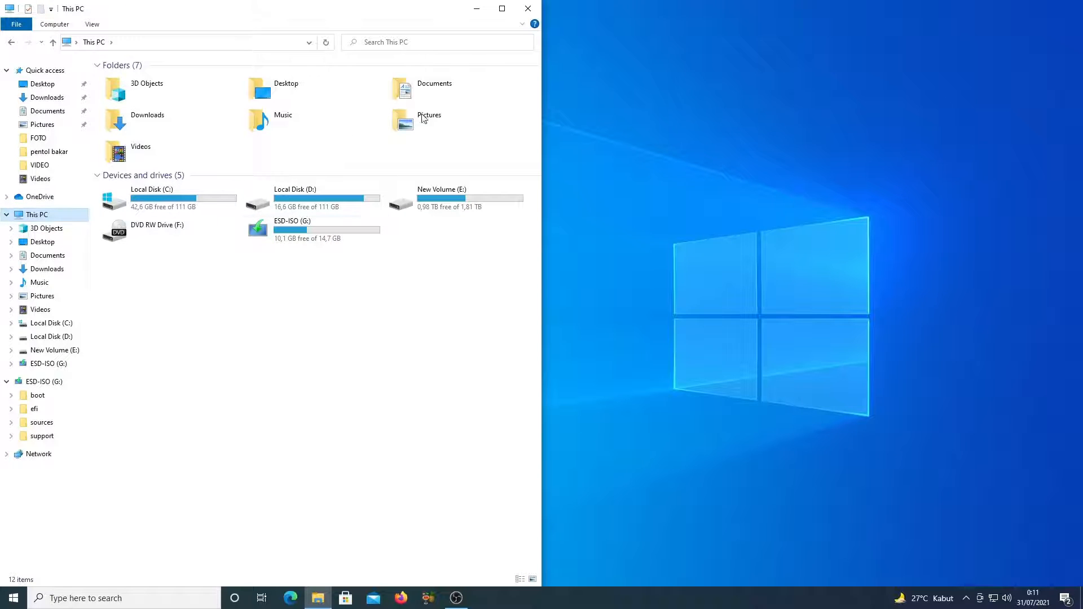
{"action": "left_click", "coordinate": [528, 8]}
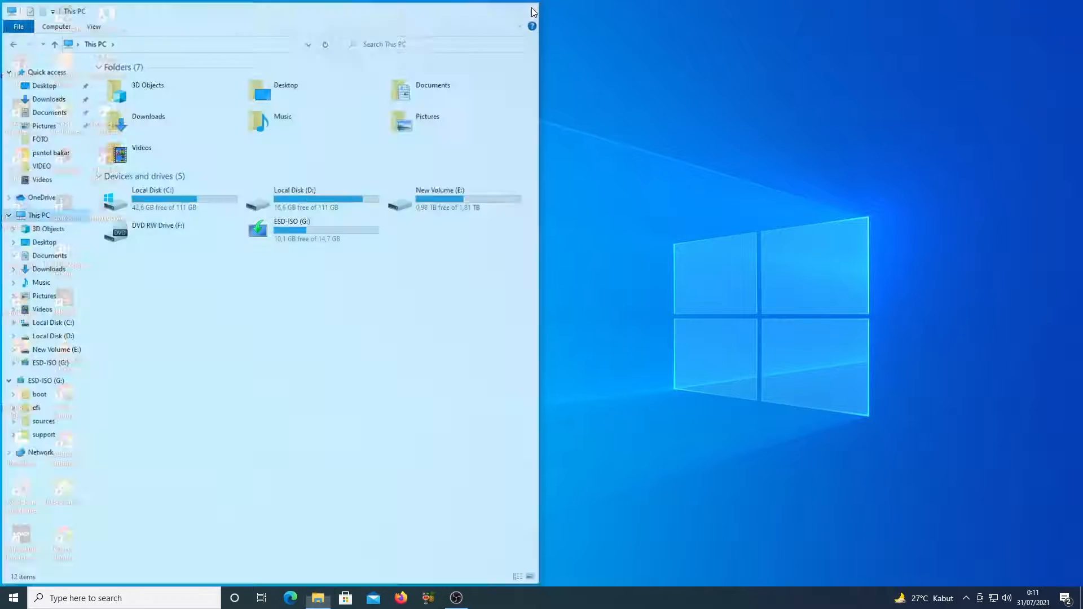
{"action": "right_click", "coordinate": [317, 165]}
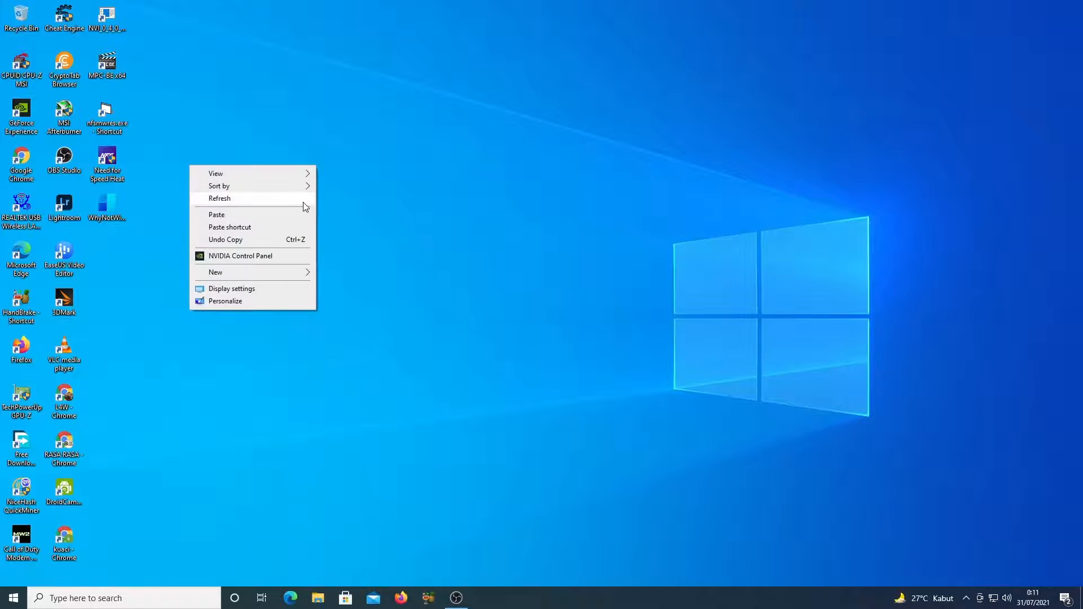
{"action": "left_click", "coordinate": [304, 198]}
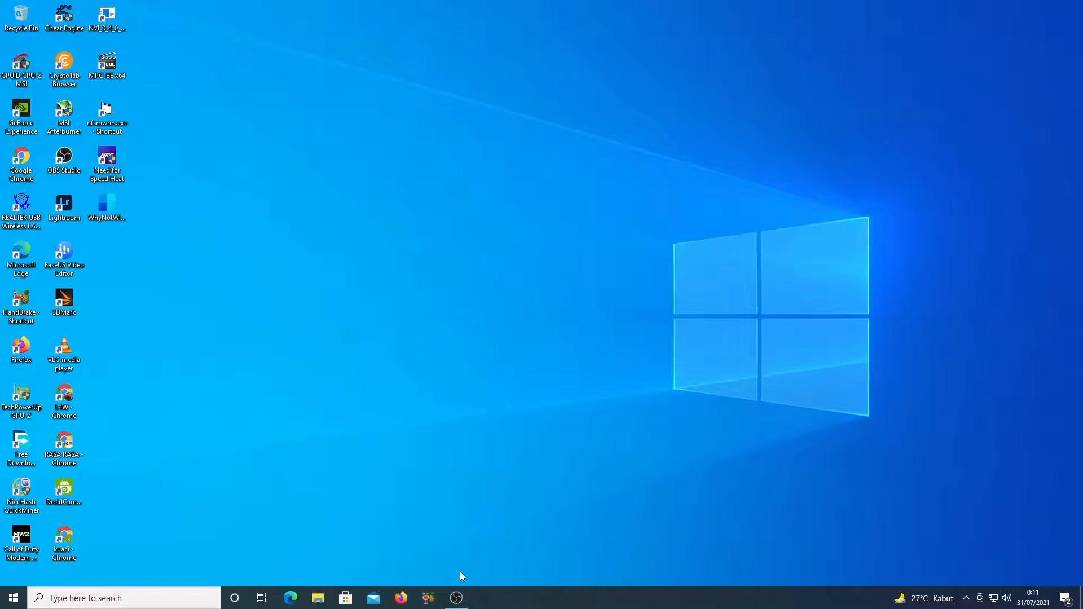
{"action": "mouse_move", "coordinate": [460, 605]}
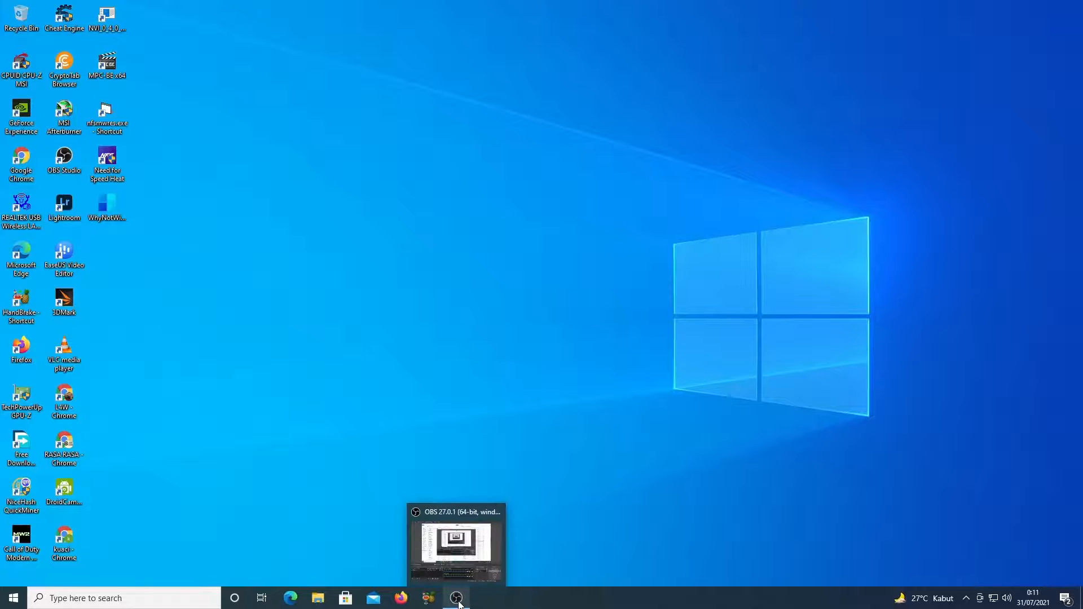
{"action": "right_click", "coordinate": [573, 192]}
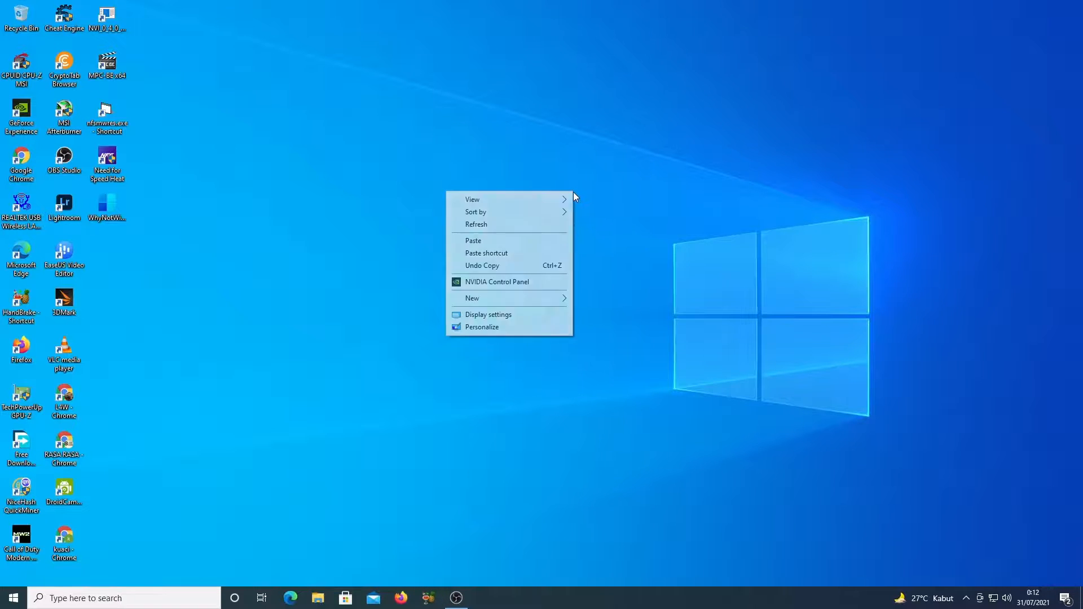
{"action": "left_click", "coordinate": [550, 226]}
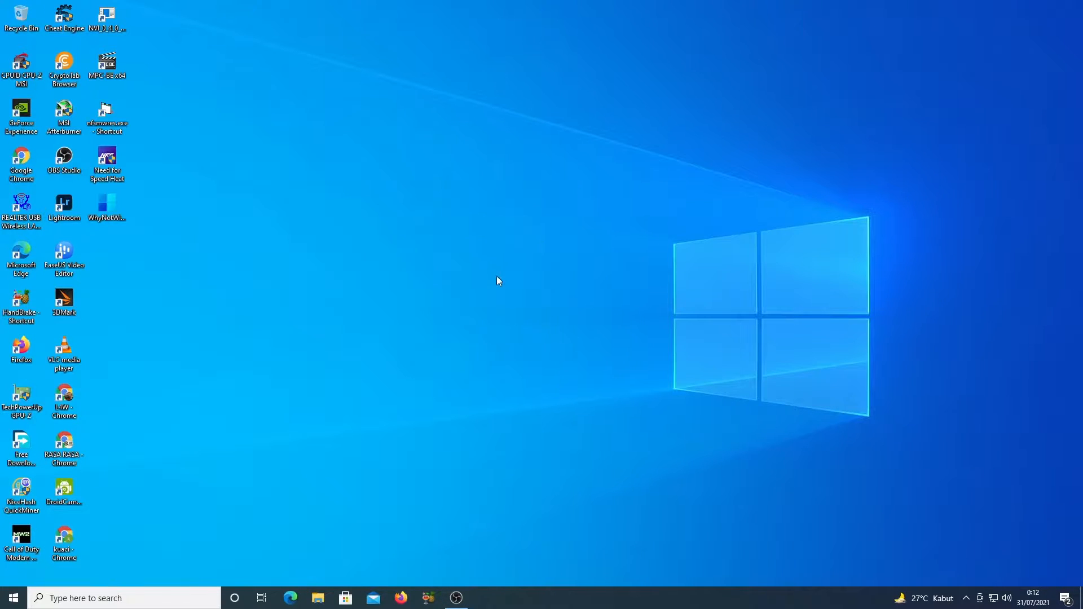